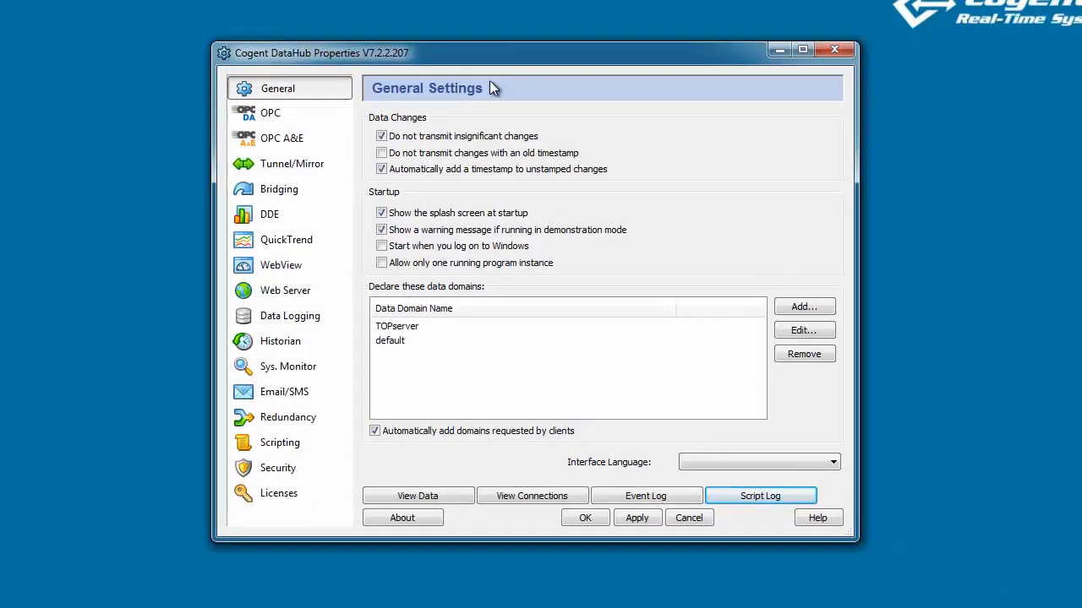
From the OPC settings, check live TOPserver Sim values (Ramp1, Random1, Sine1) in the Data Browser, then close it.
click(327, 109)
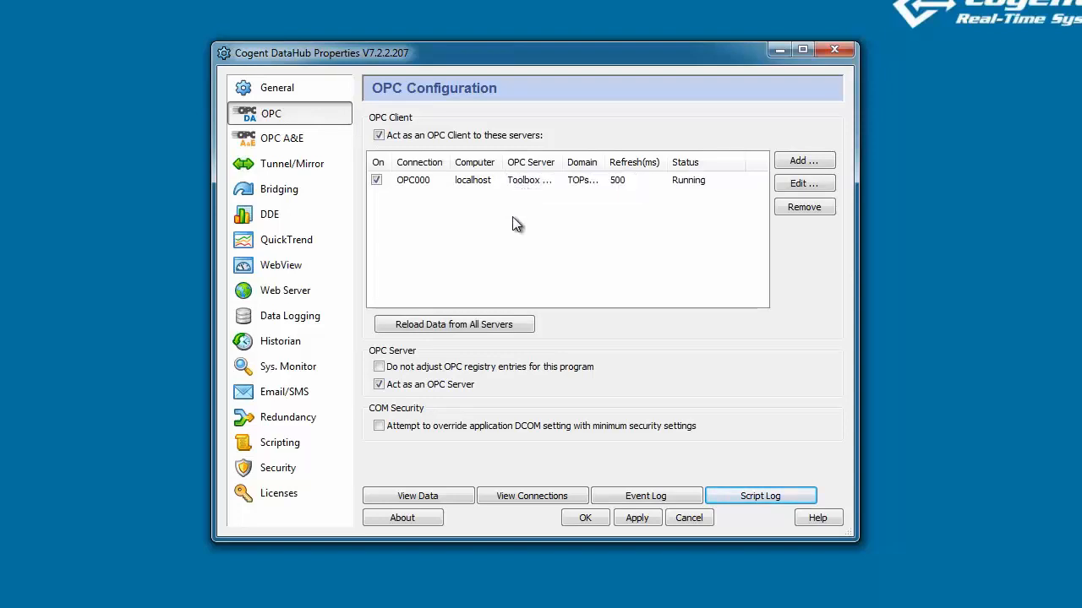
click(418, 495)
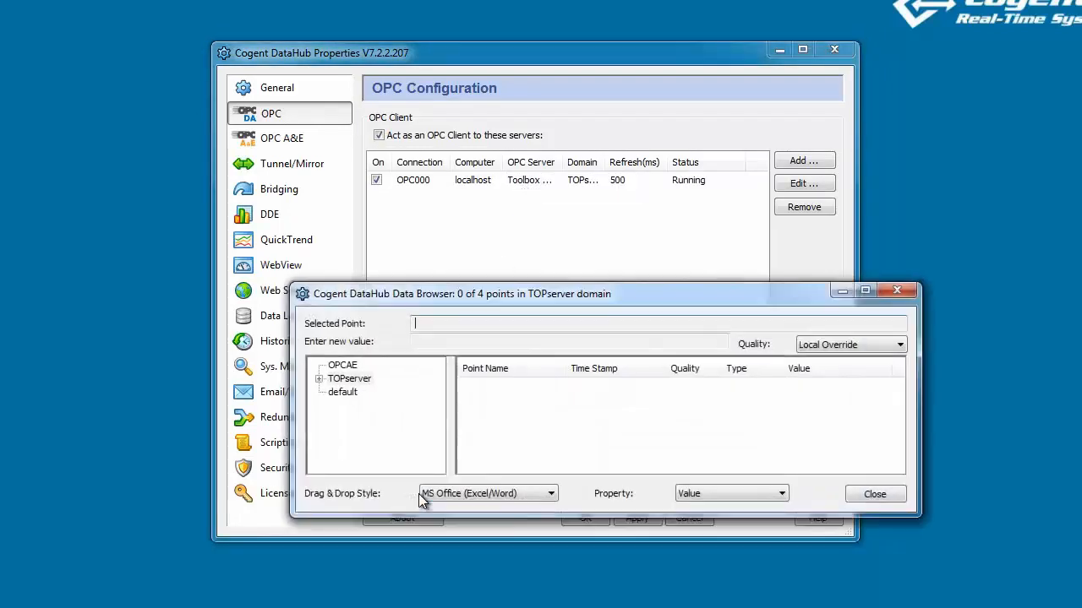
click(319, 378)
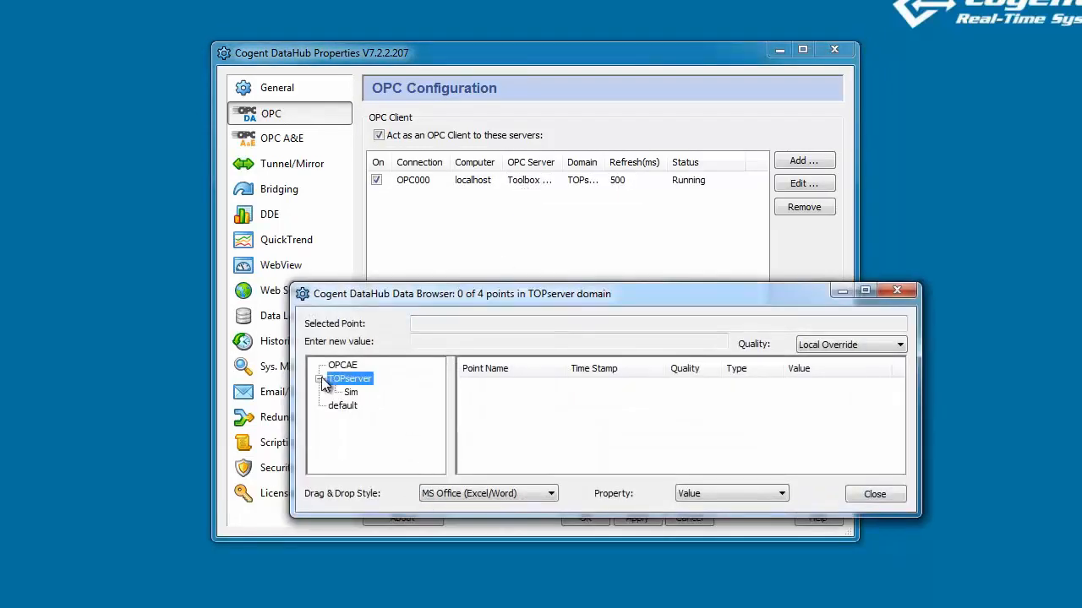
click(350, 392)
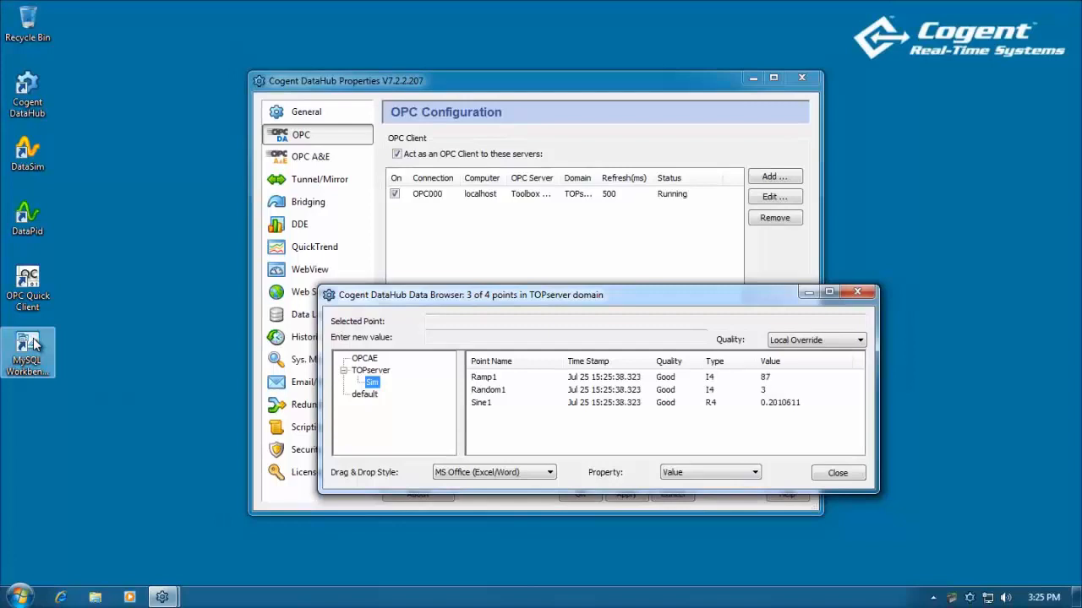
click(33, 344)
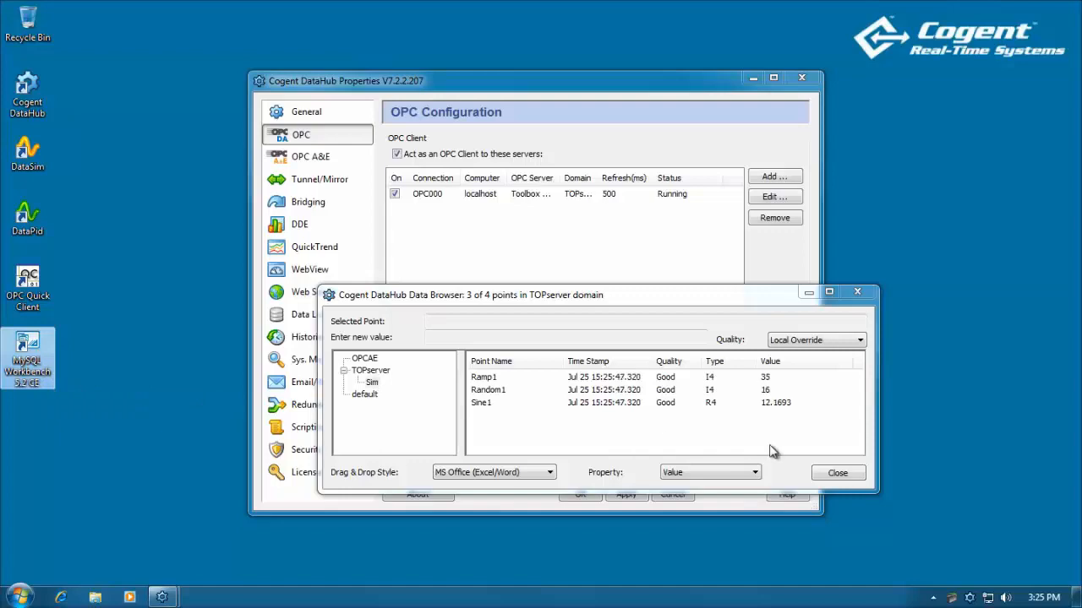
click(837, 475)
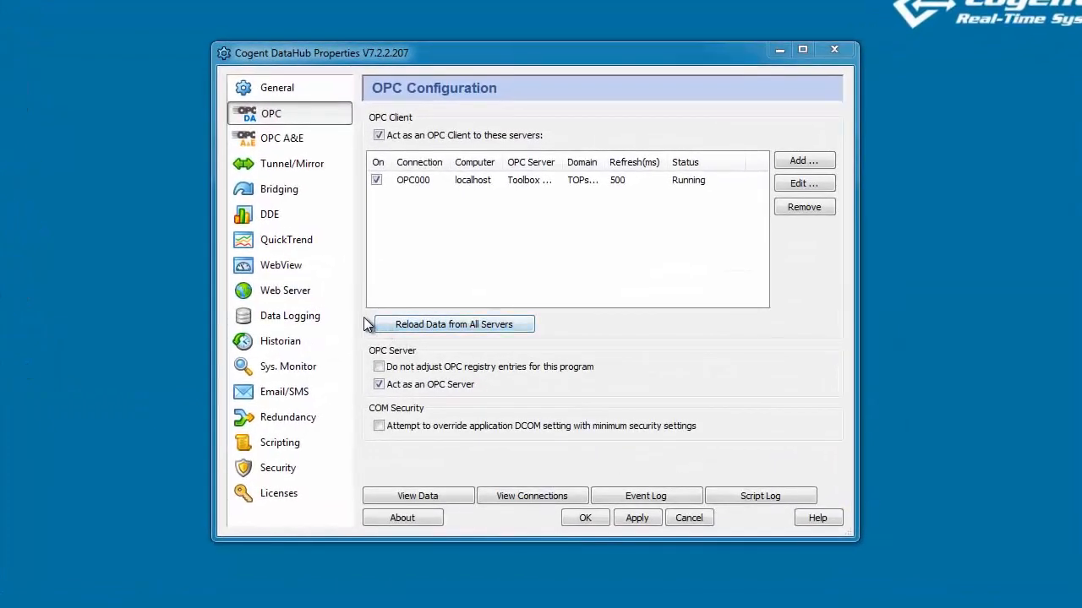
Open the ODBC database logging configuration from the Data Logging section.
click(312, 319)
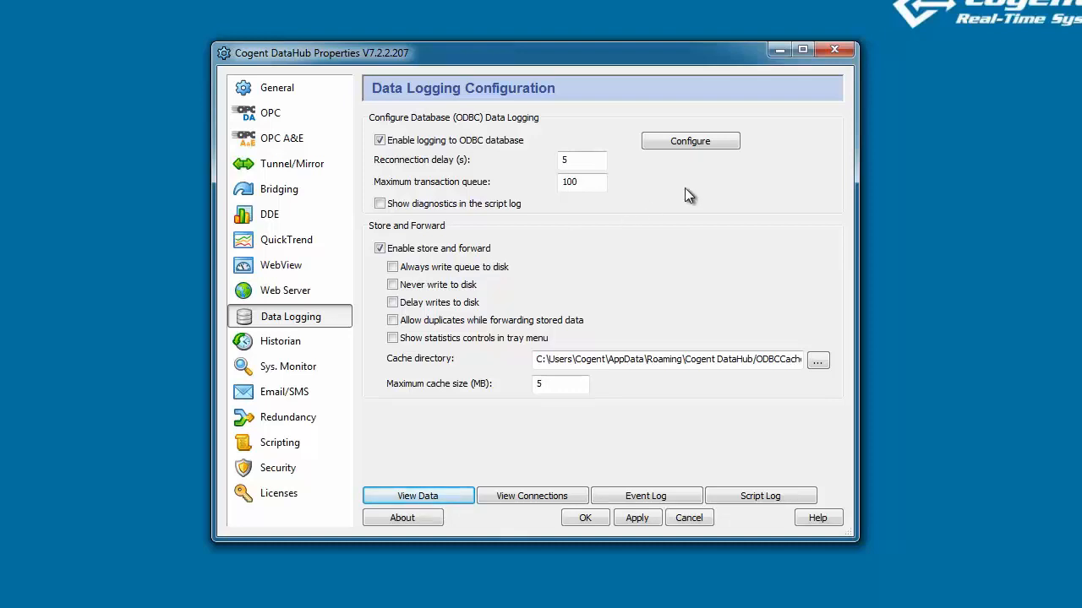
click(689, 142)
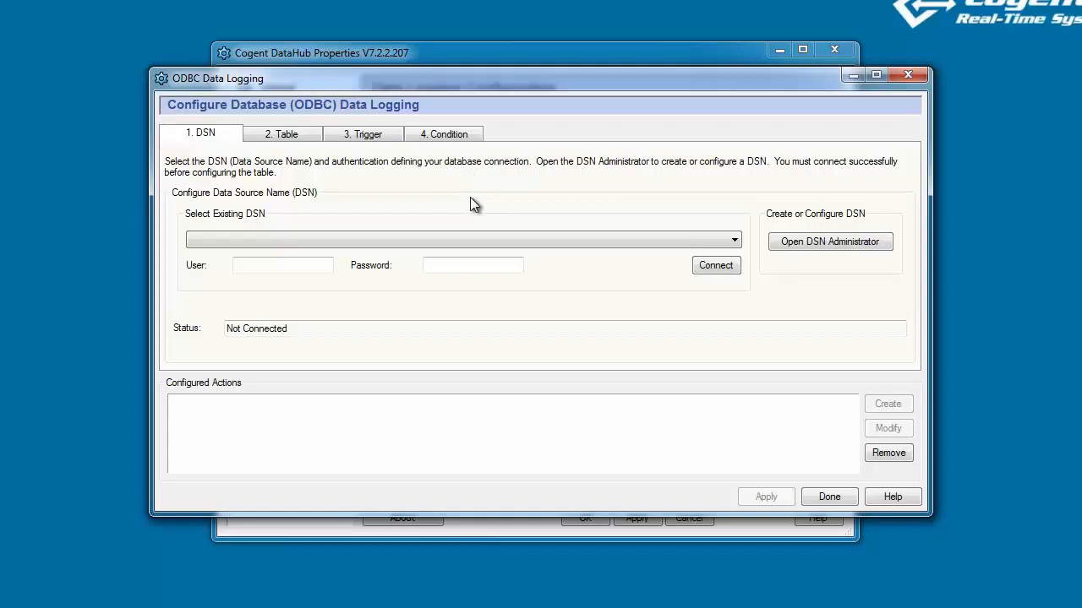
Select MySQL_Cogent as the existing DSN, leaving the ODBC administrator unchanged.
click(735, 243)
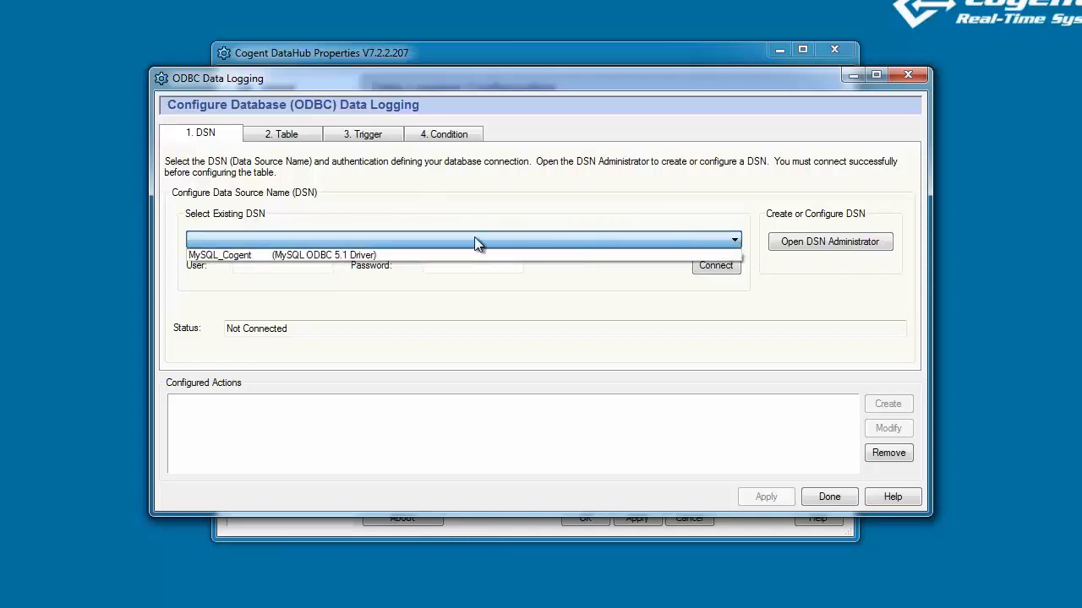
click(257, 255)
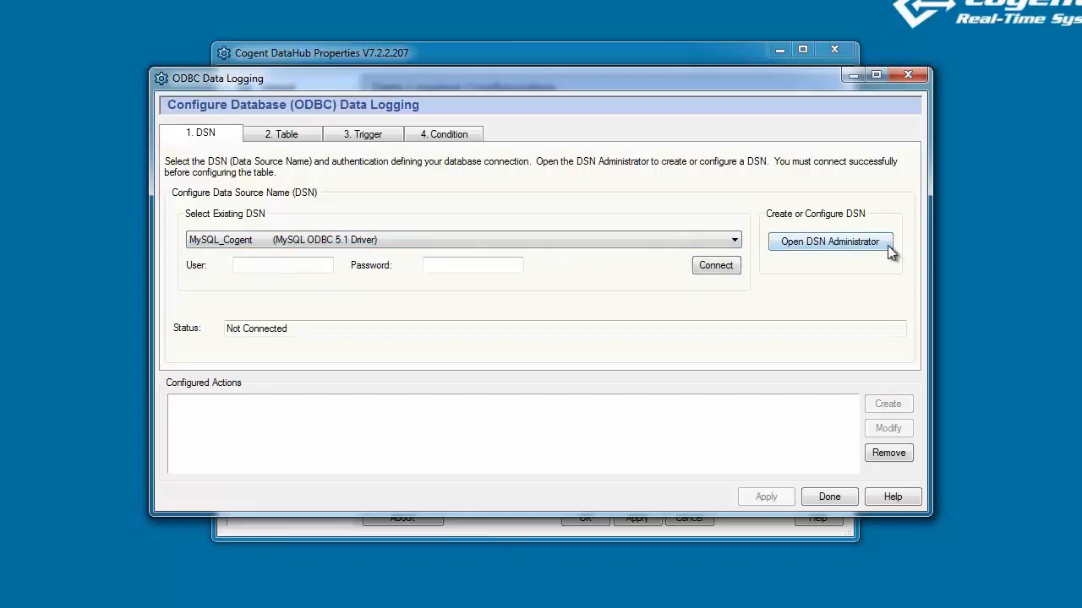
click(860, 243)
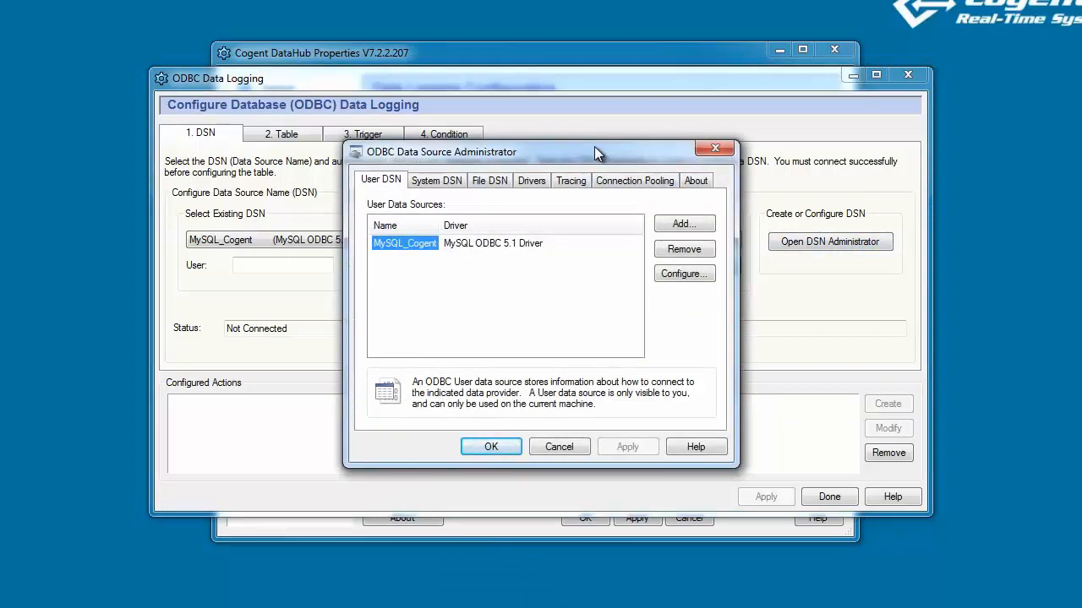
click(563, 449)
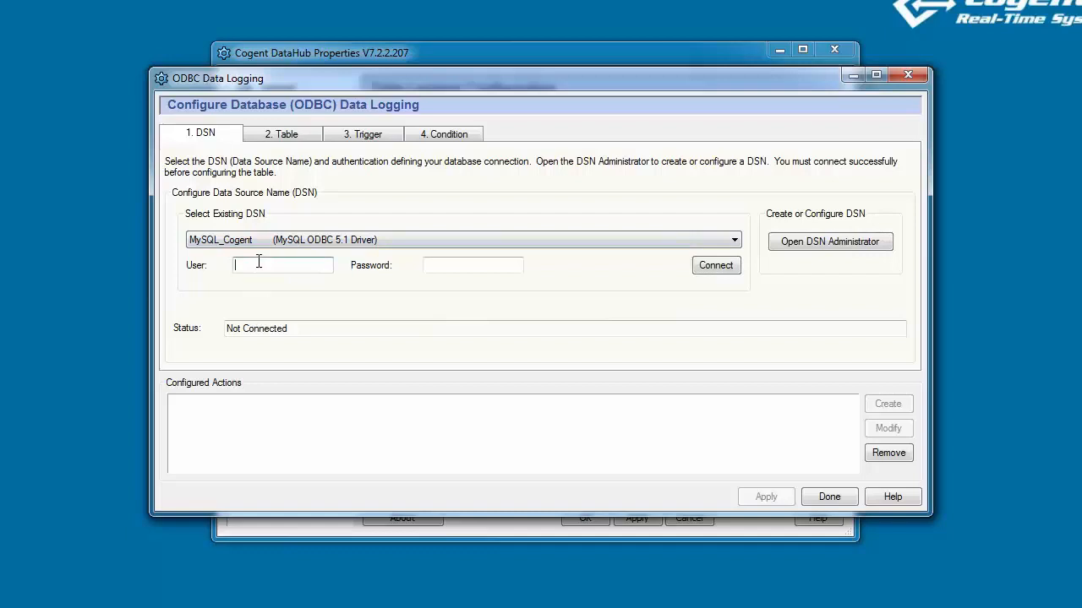
Enter the database user name and password and connect to MySQL_Cogent.
text(root)
key(Tab)
text(•••••••)
click(718, 267)
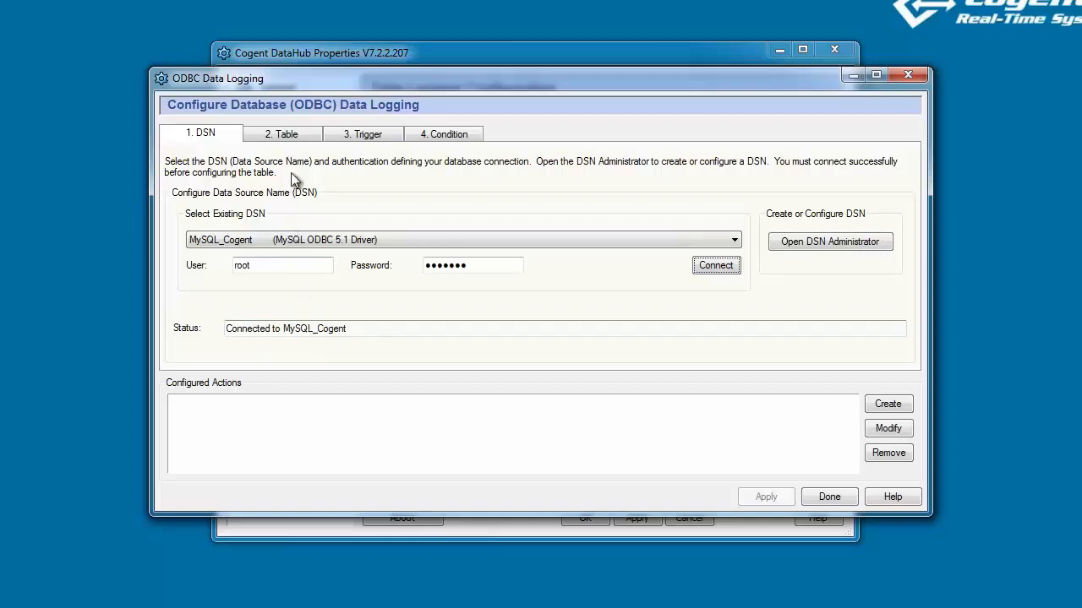
click(300, 135)
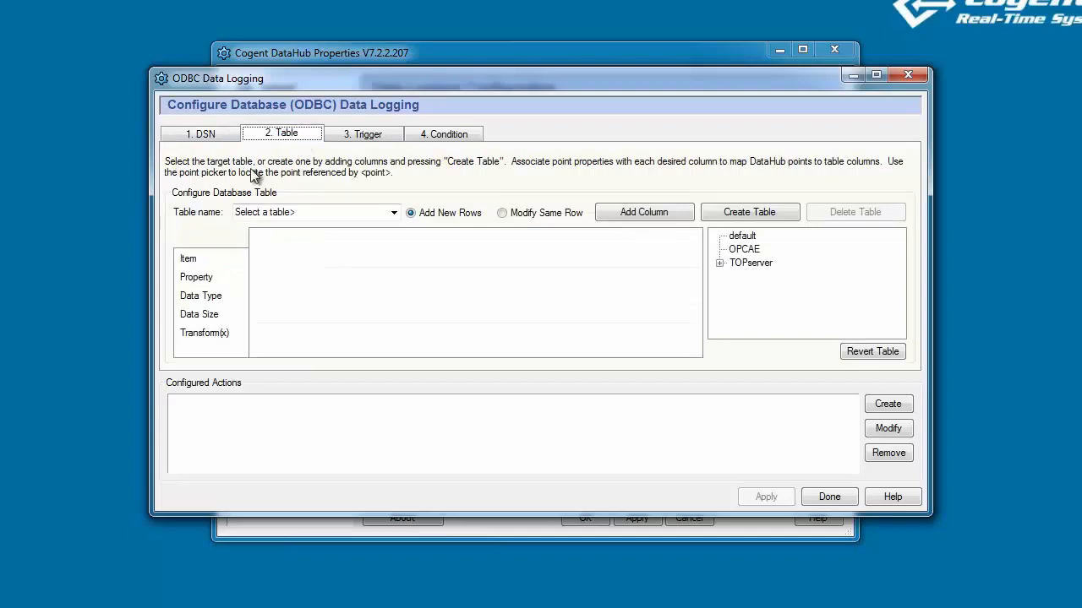
Create a new logging table named 'demo' from the Table name list.
click(391, 214)
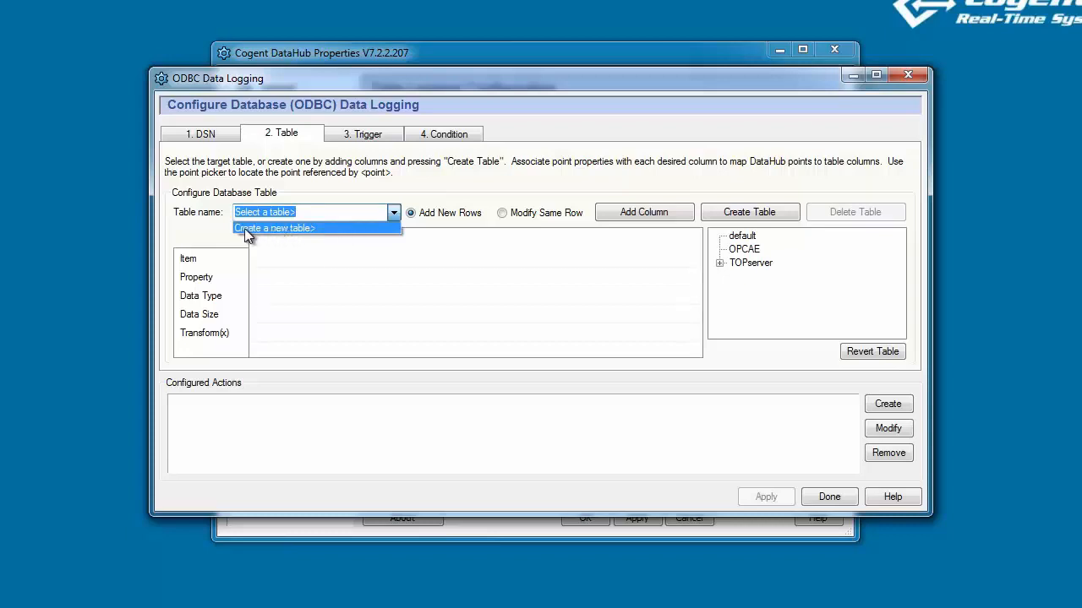
click(274, 228)
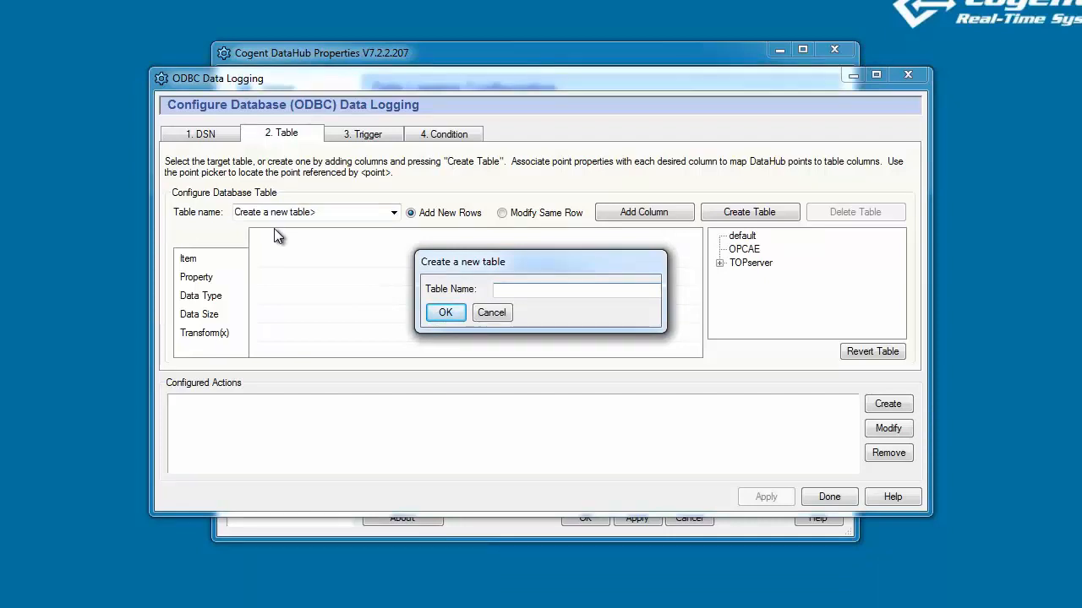
text(demo)
key(Return)
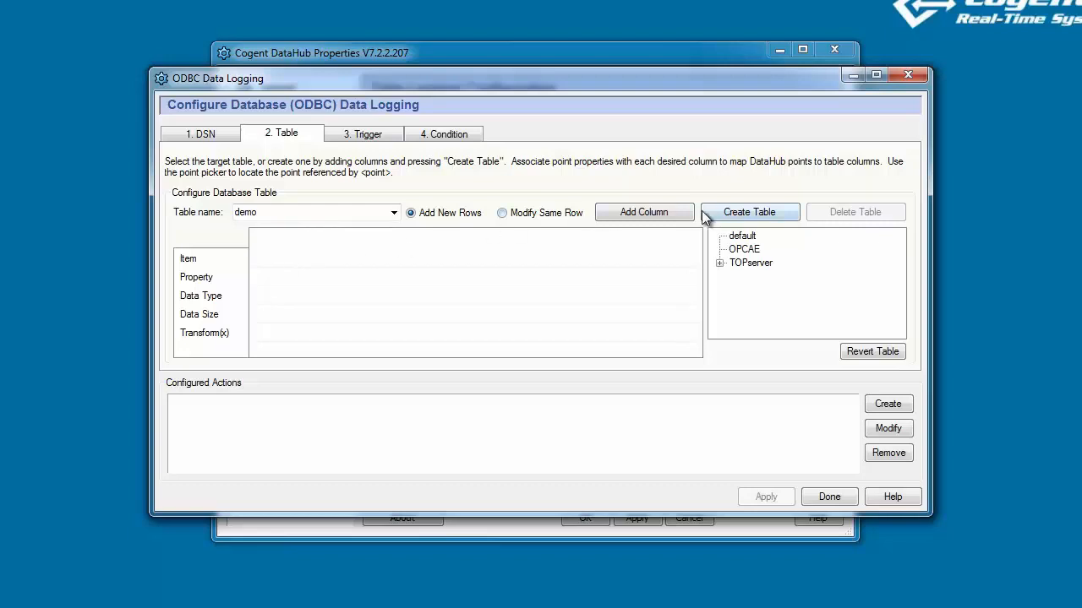
click(640, 213)
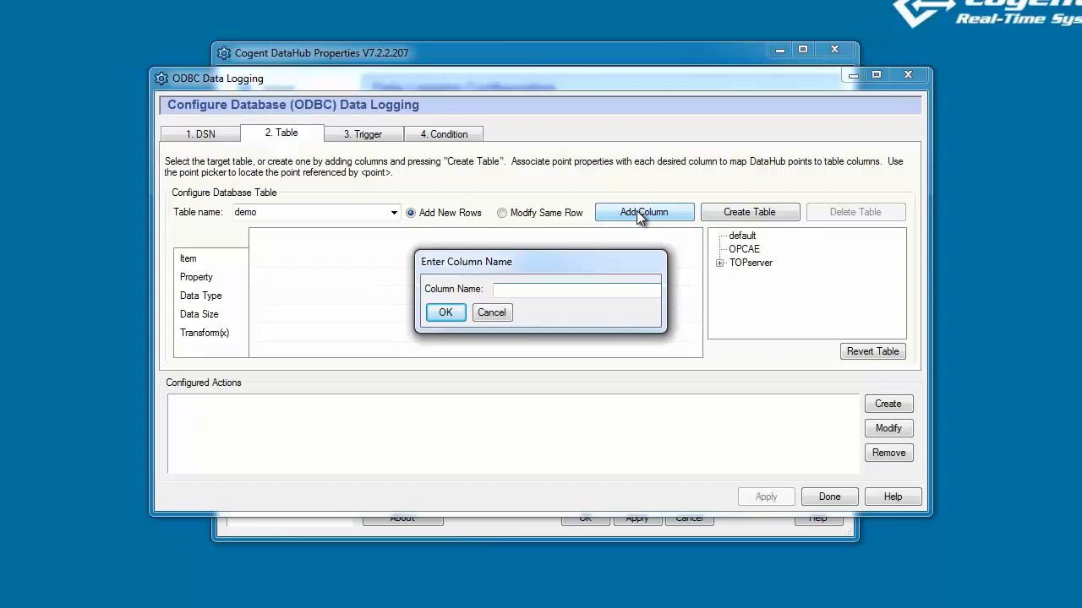
Add the columns PointIndex, PointName and PointValue to the demo table.
text(PointIndex)
key(Return)
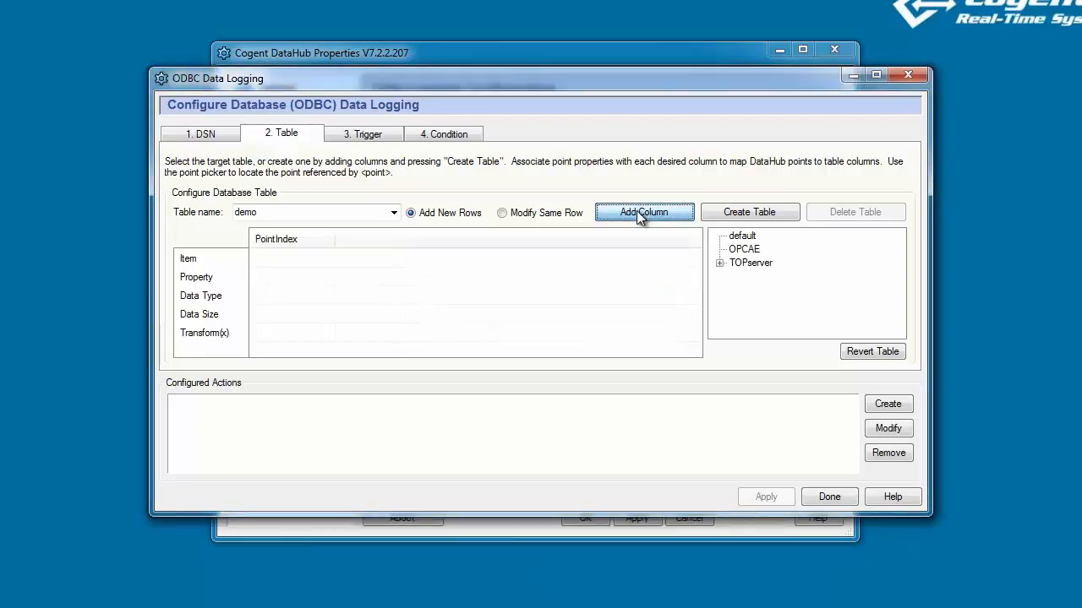
click(640, 213)
text(Point)
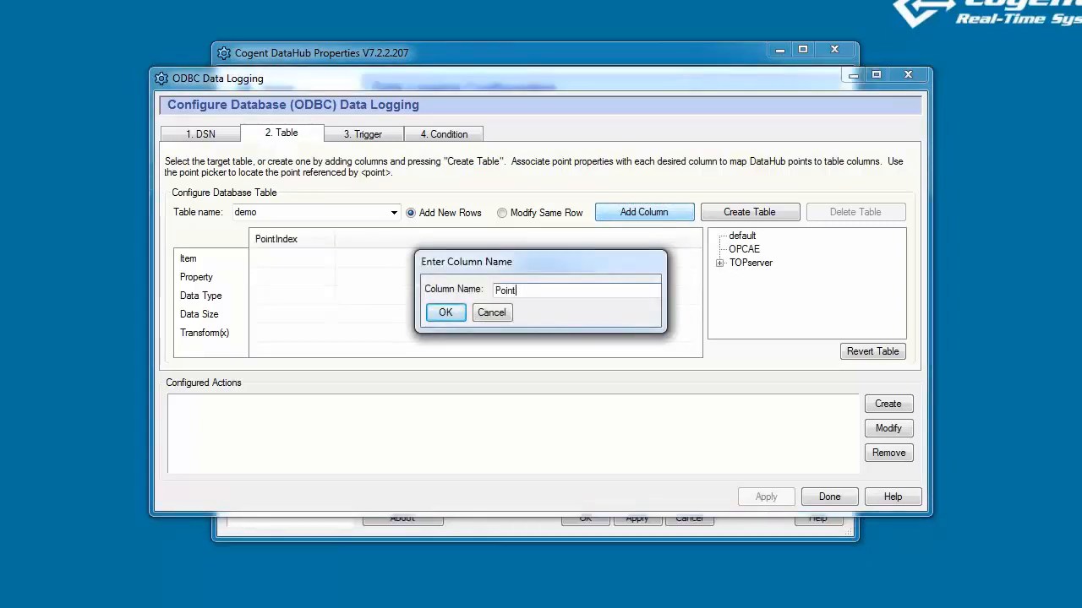
text(Name)
key(Return)
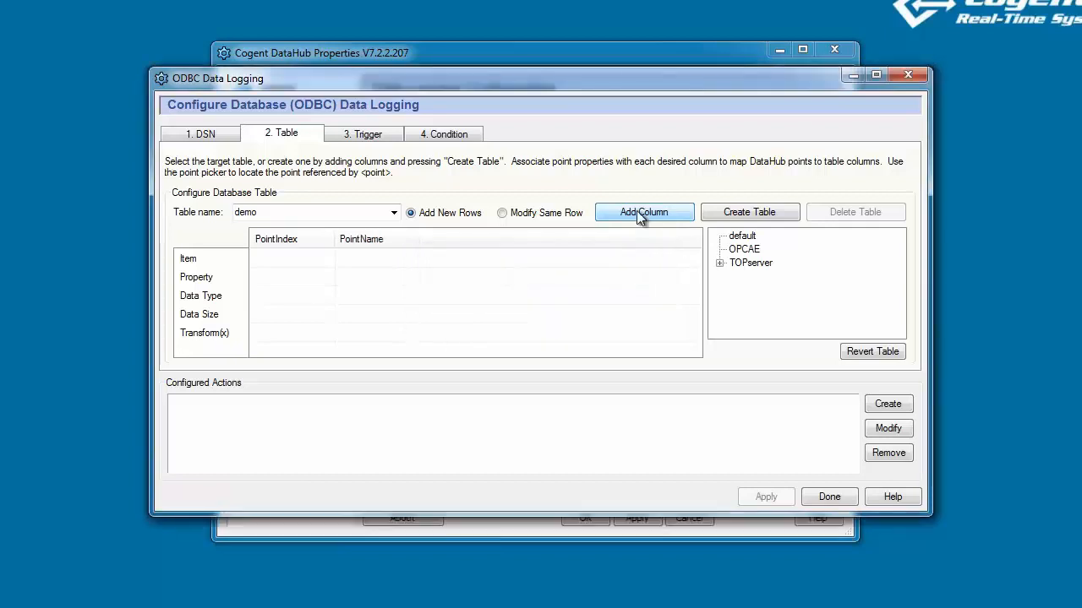
click(640, 214)
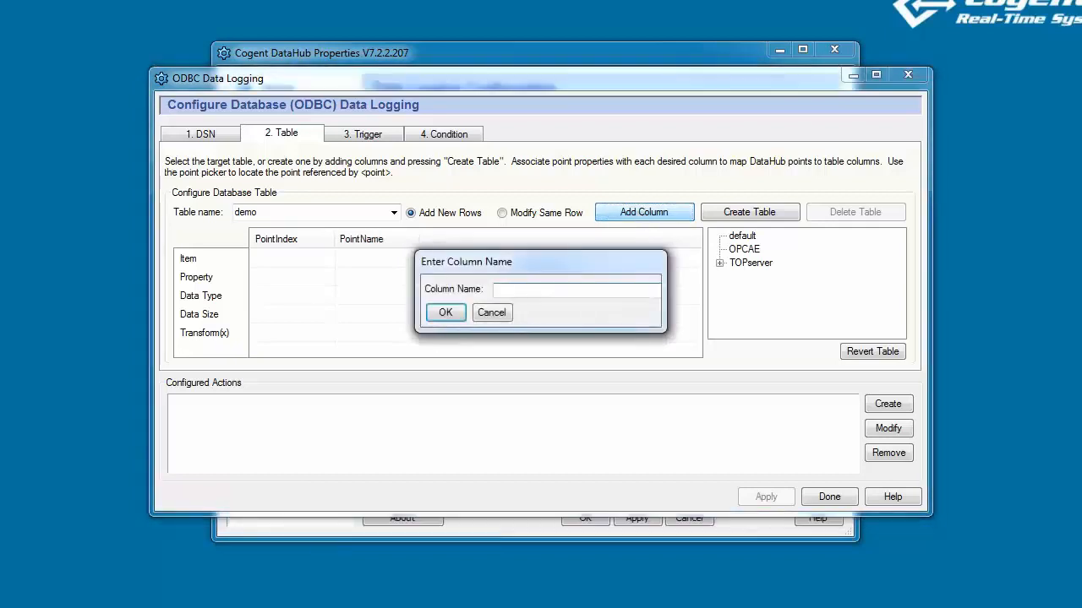
text(PointValue)
key(Return)
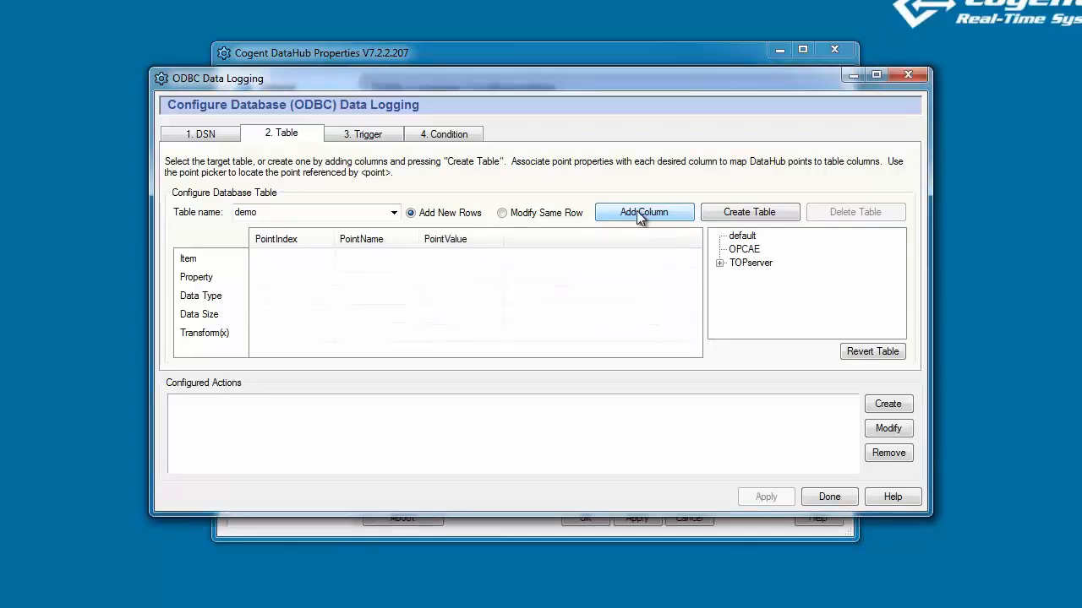
Add the columns PointTime and PointQuality to the demo table.
click(639, 214)
text(Poi)
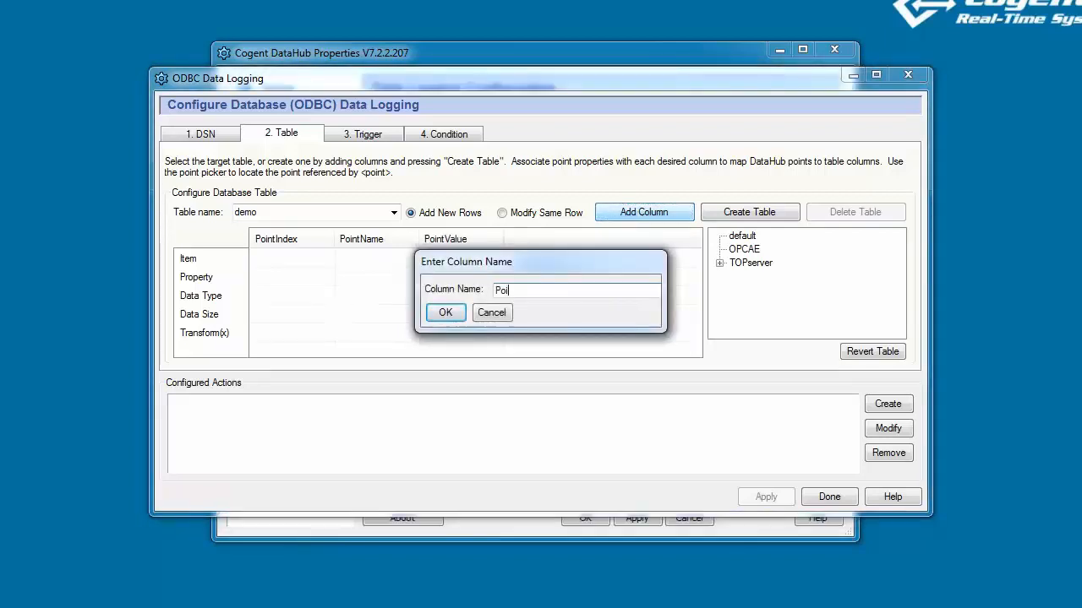
text(ntTime)
key(Return)
click(640, 212)
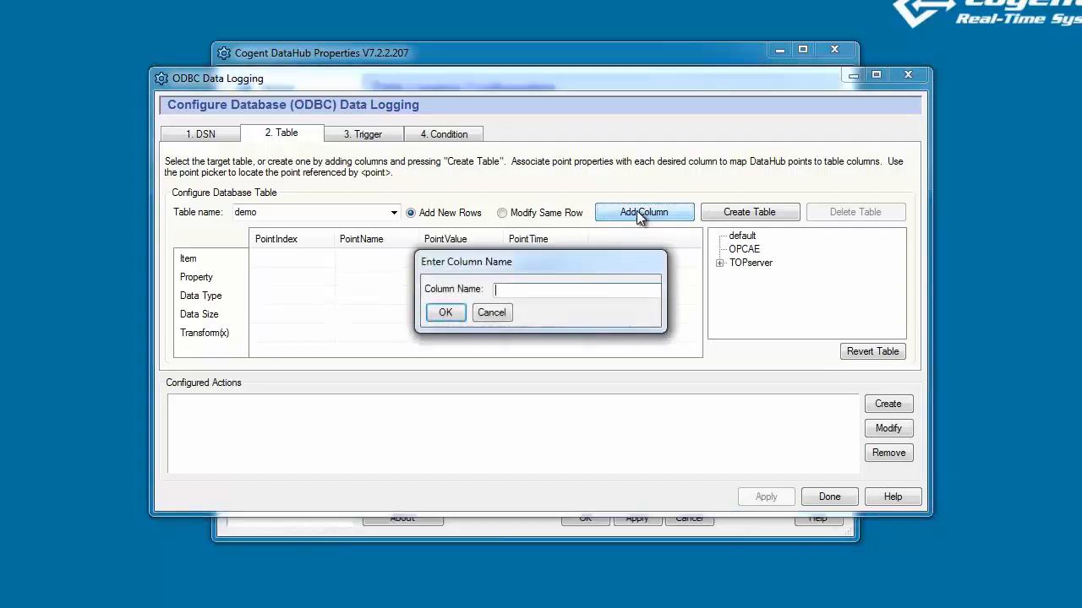
text(PointQuality)
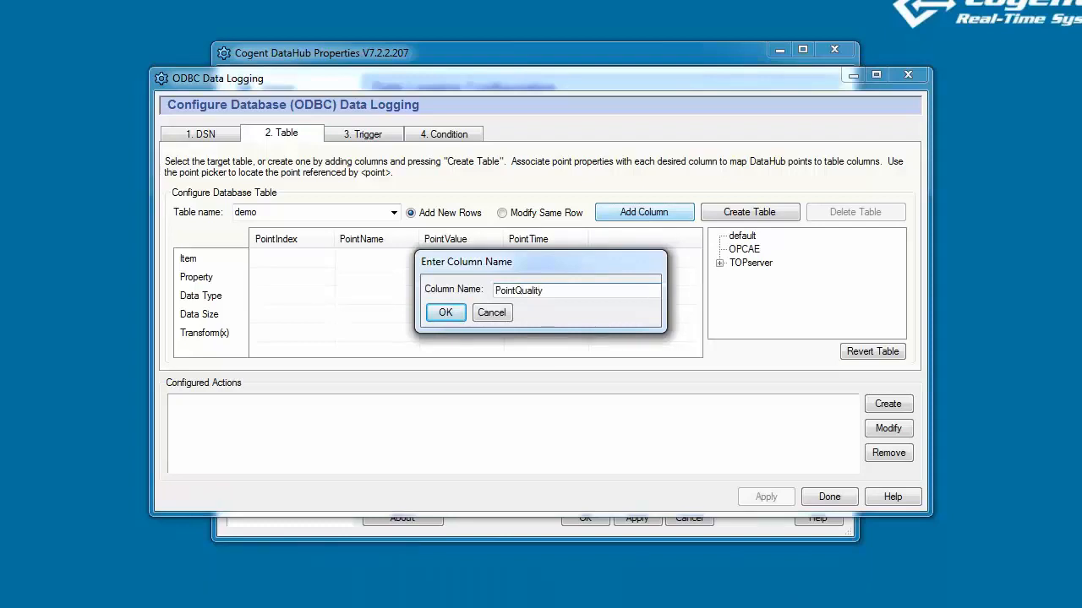
key(Return)
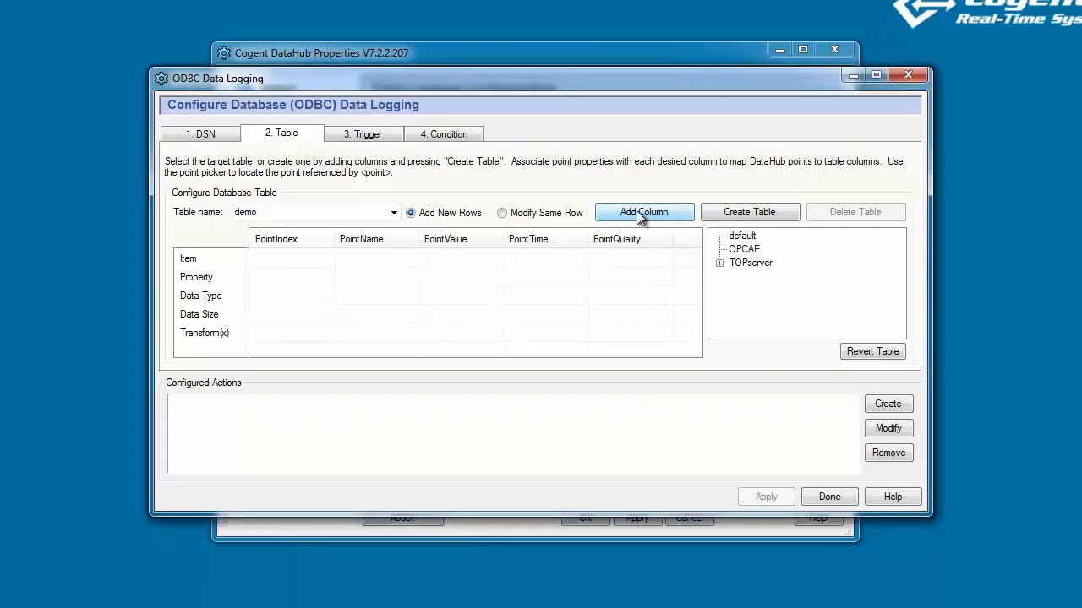
Make PointIndex record the point key and pick TOPserver Sim Ramp1 as the mapped point.
click(277, 258)
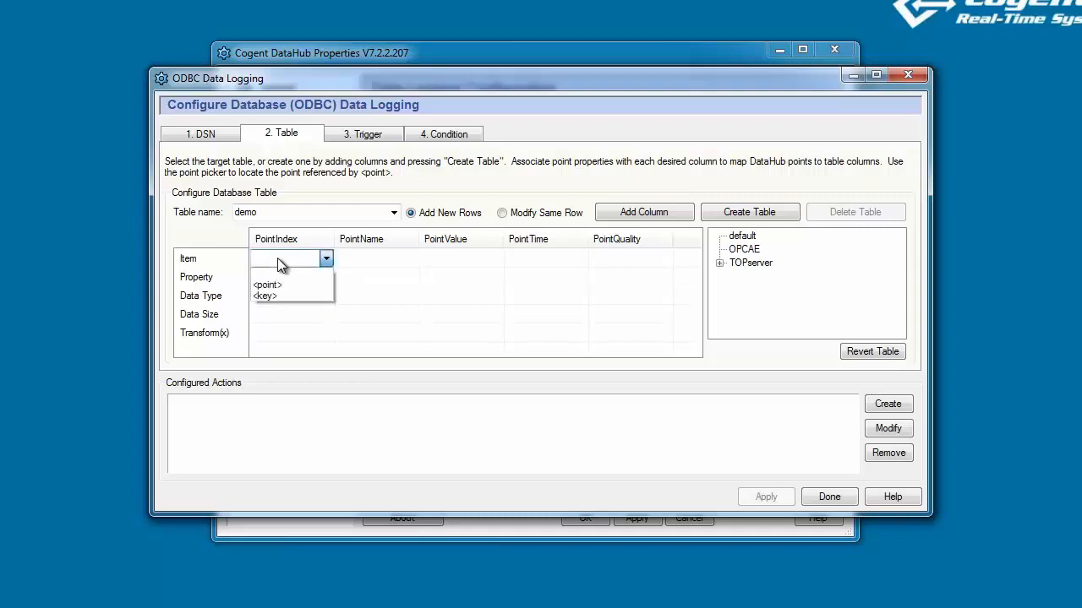
click(278, 297)
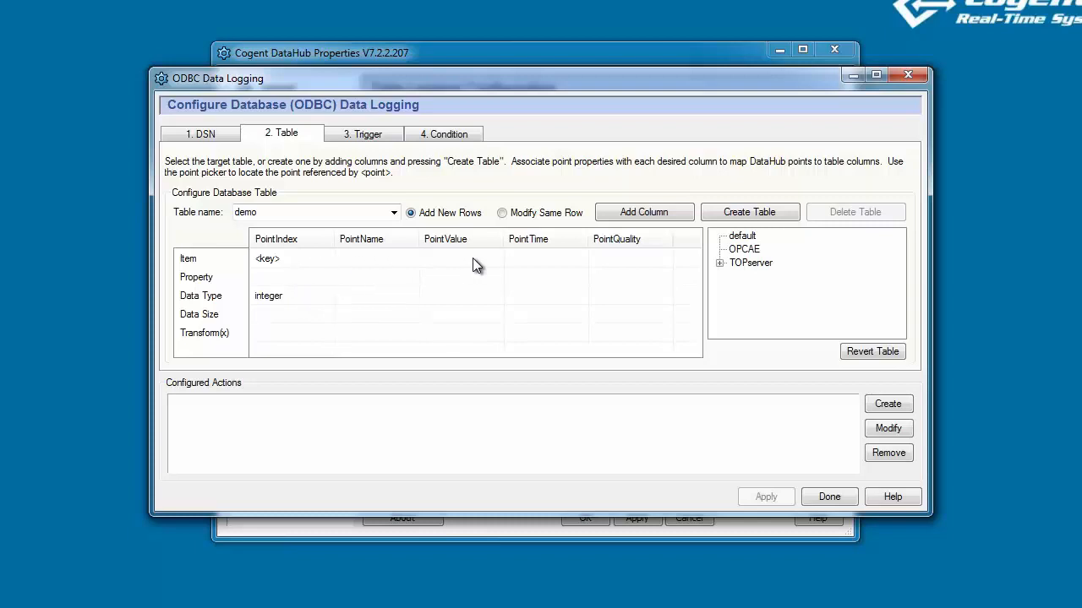
click(719, 263)
click(735, 277)
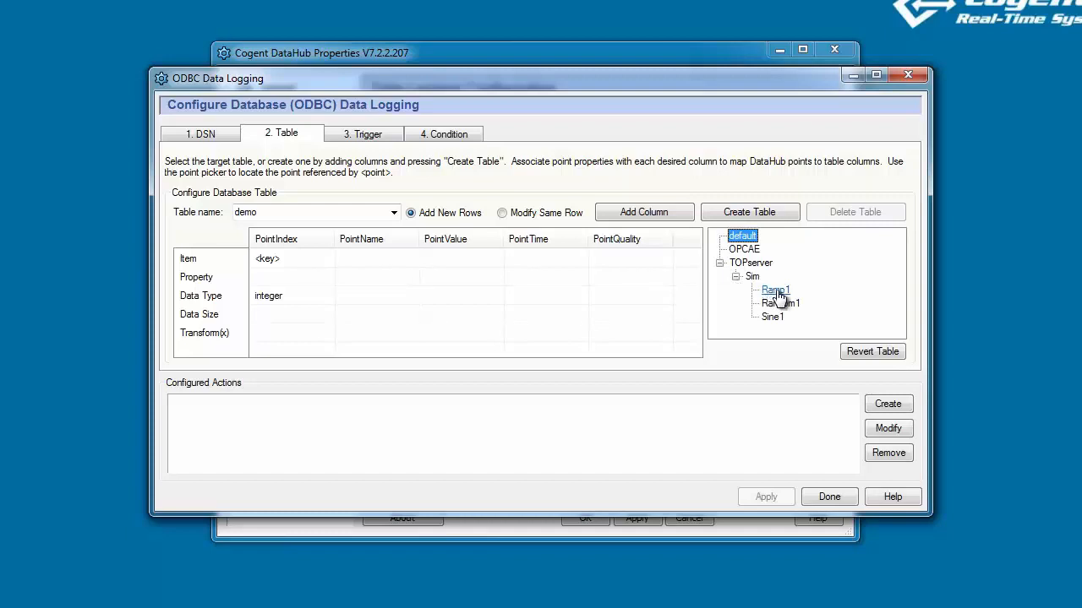
click(775, 291)
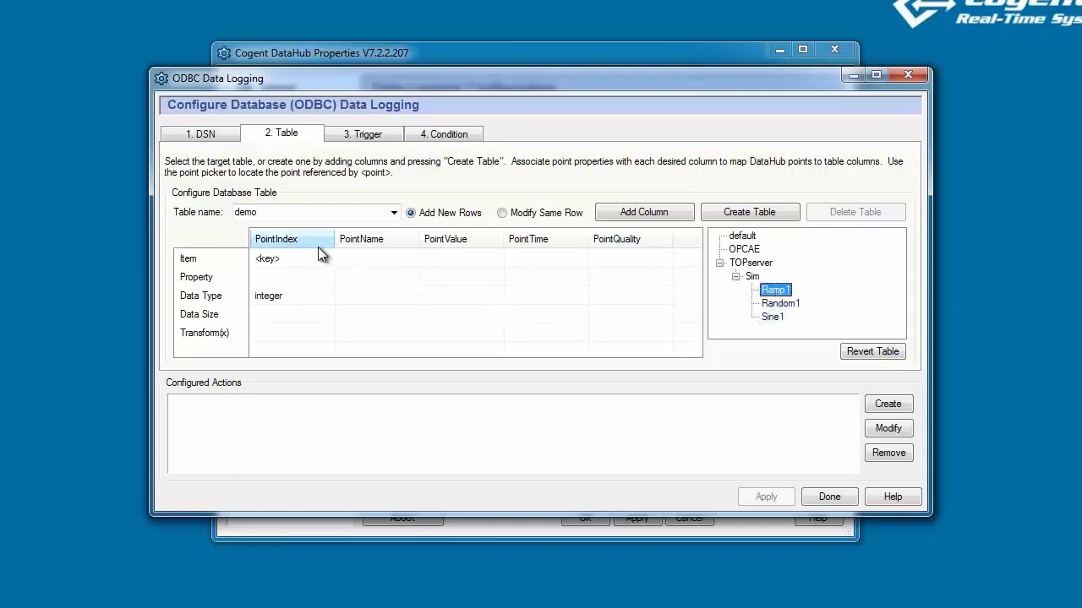
Map Ramp1's name into the PointName column as varchar.
click(374, 257)
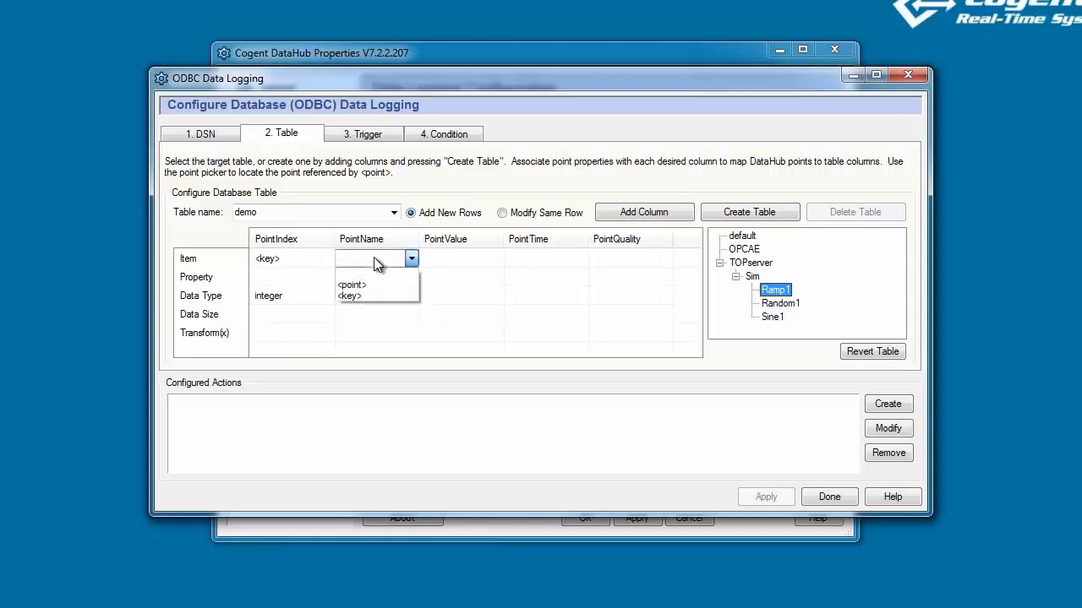
click(371, 285)
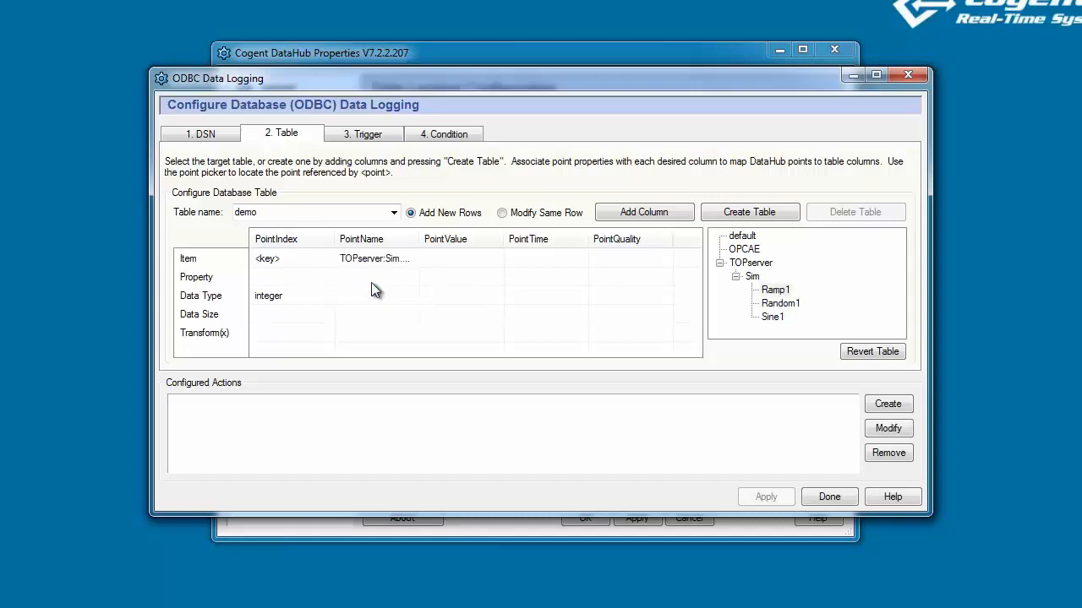
drag(421, 239, 441, 239)
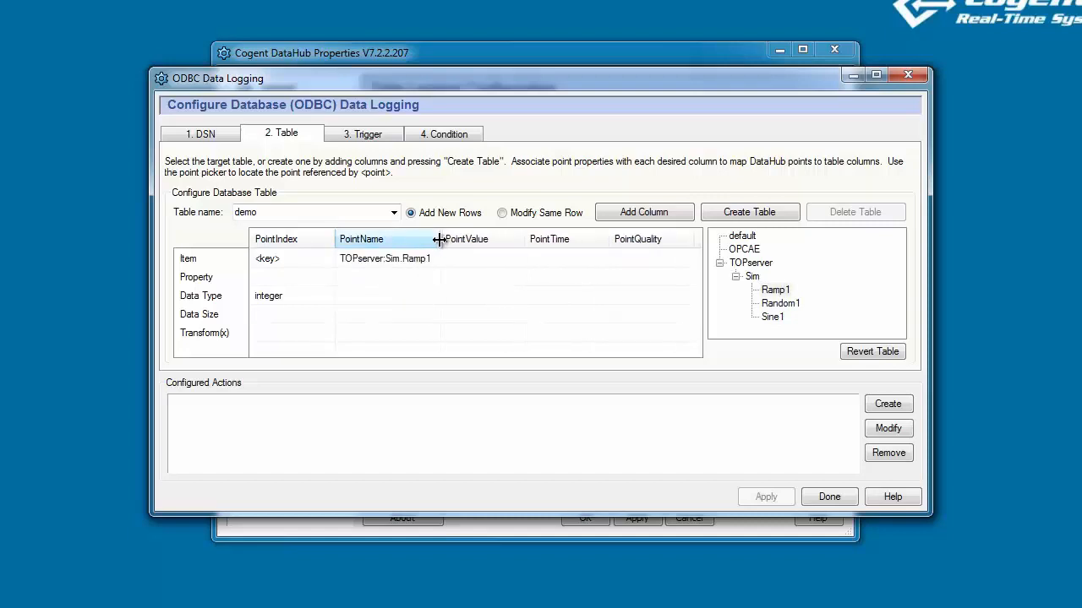
click(370, 277)
click(363, 300)
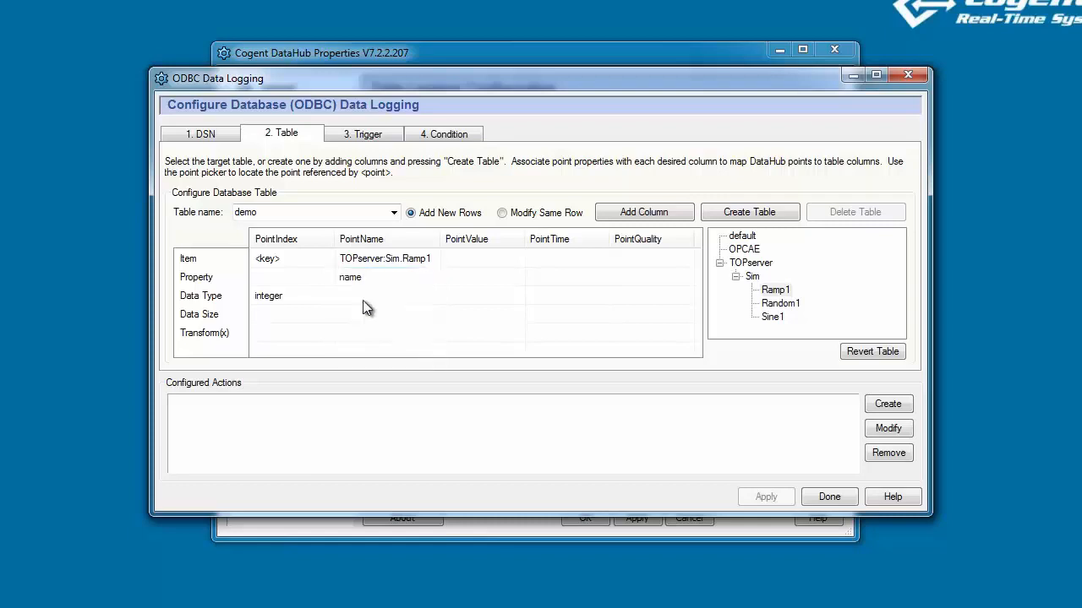
click(364, 302)
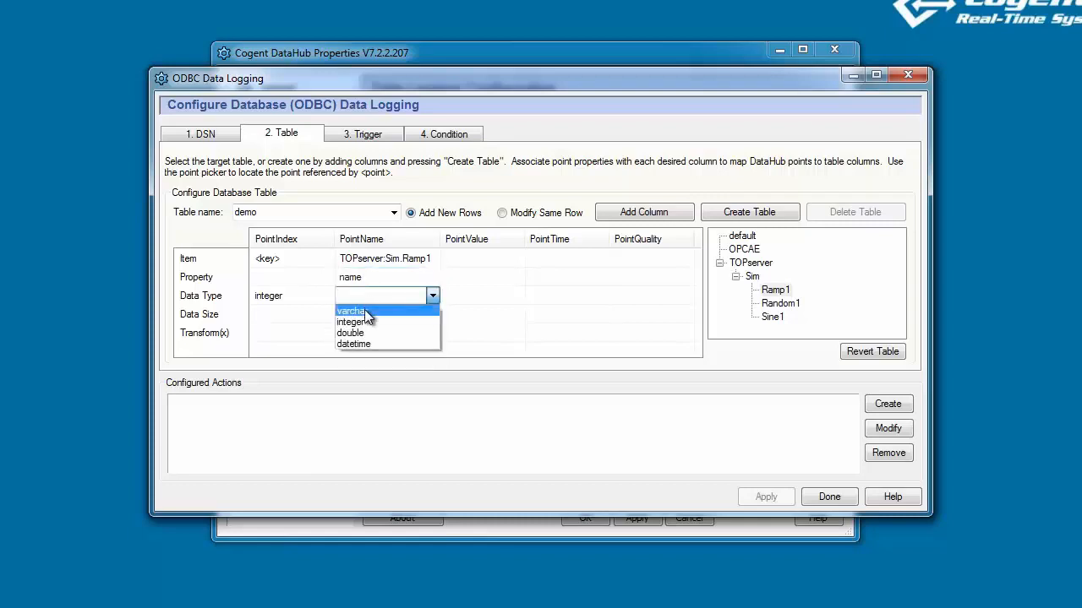
click(364, 312)
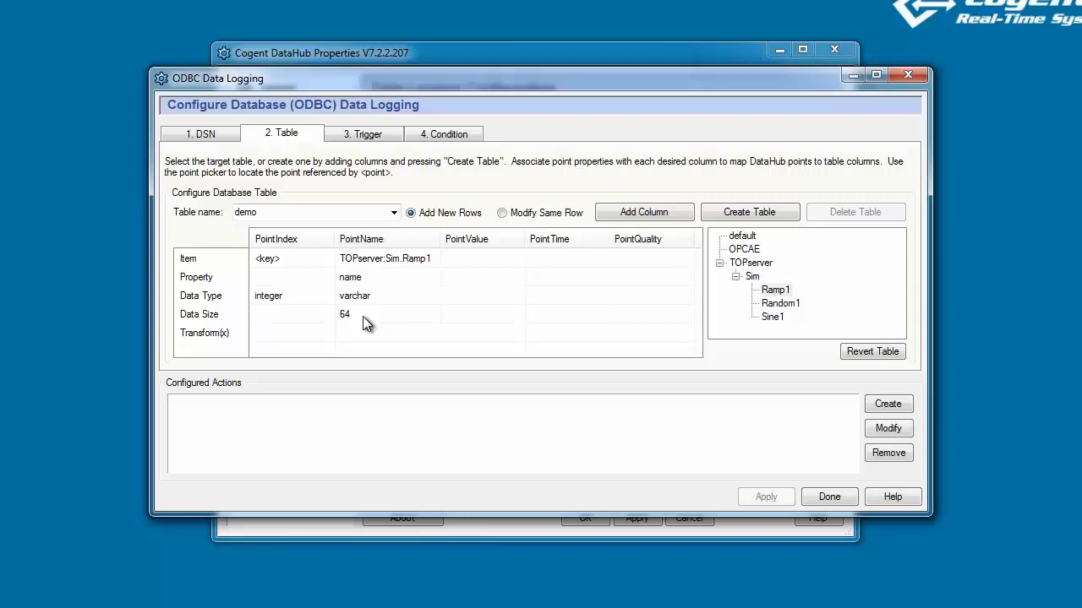
Map Ramp1's value into the PointValue column as double.
click(484, 261)
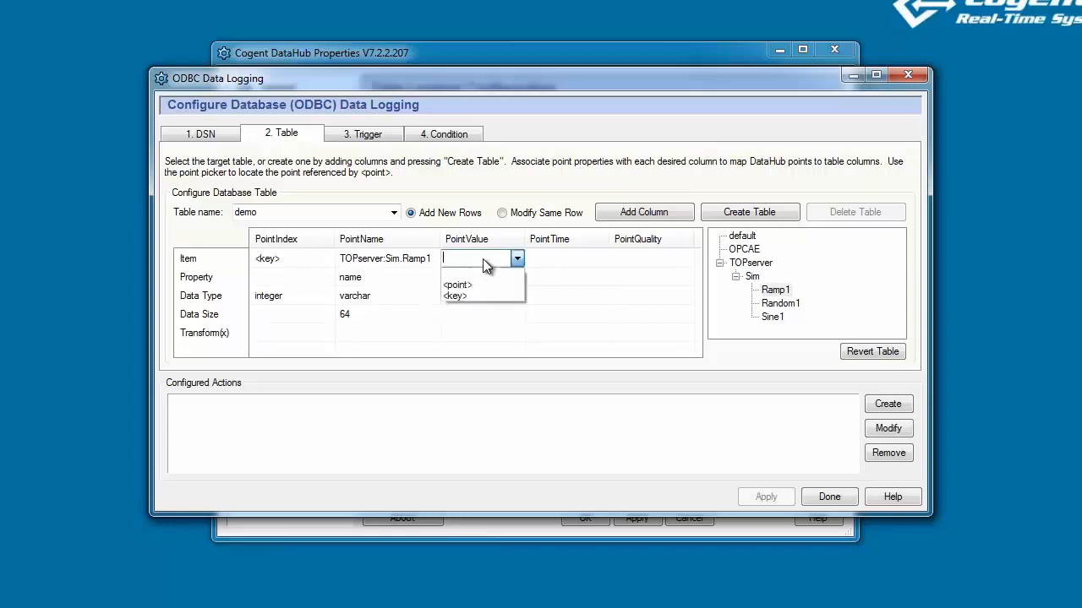
click(486, 281)
click(479, 283)
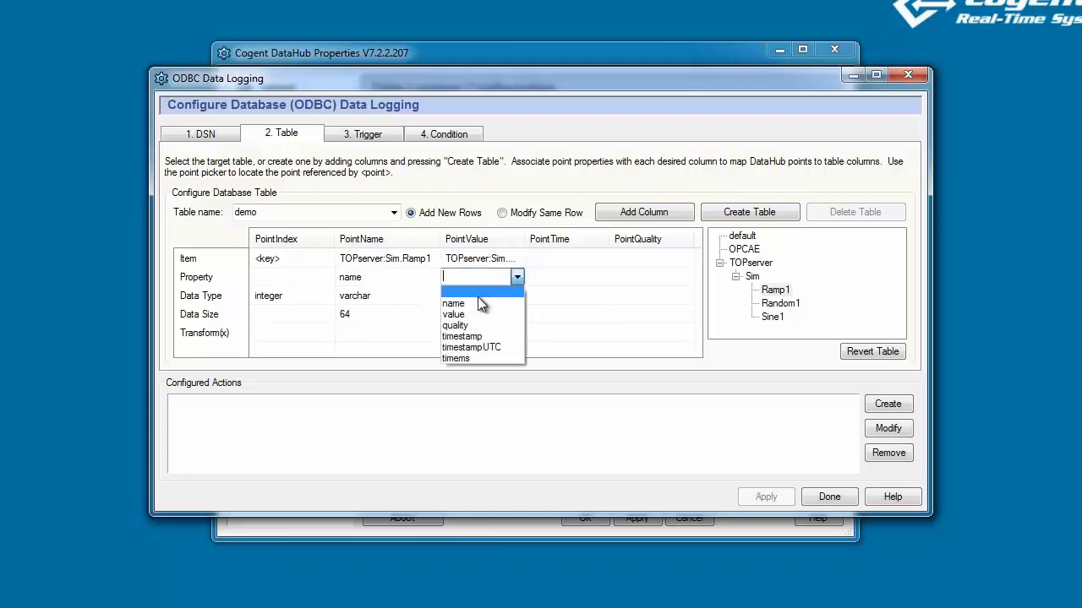
click(476, 312)
click(476, 297)
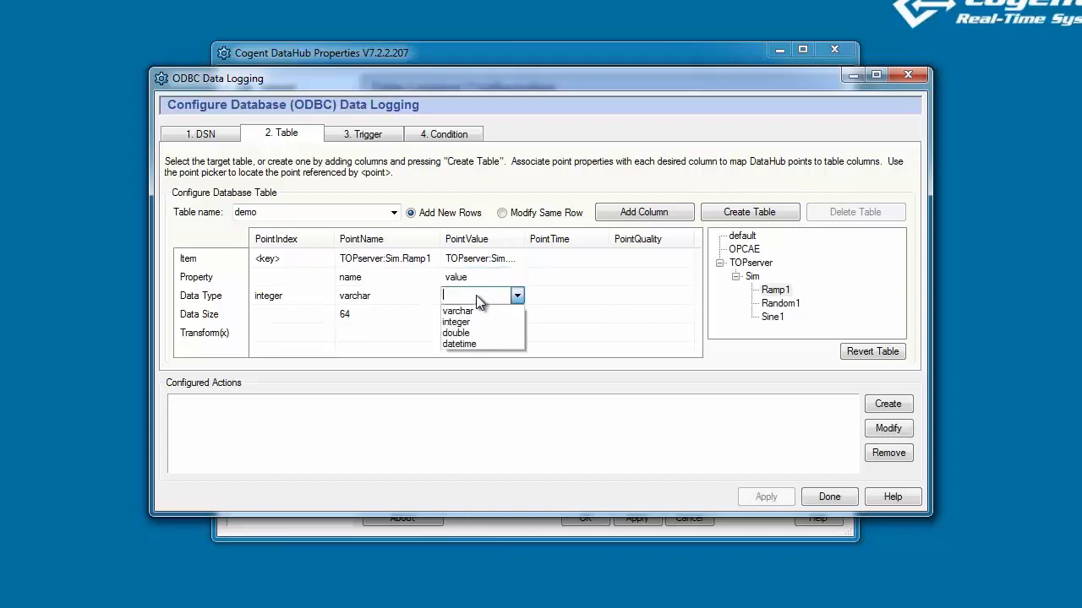
click(478, 333)
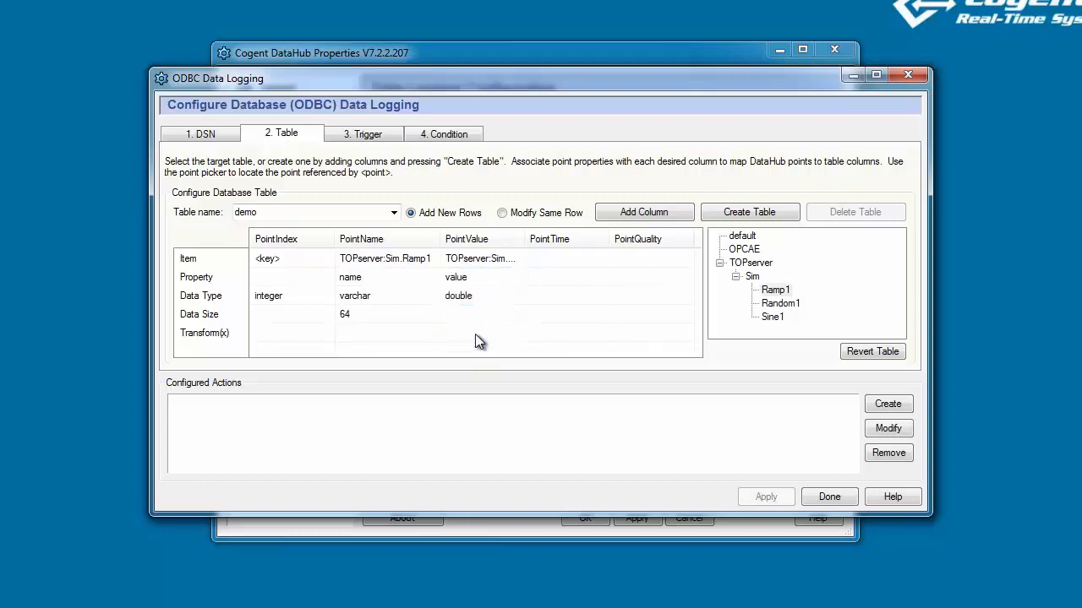
Map Ramp1's timestamp into the PointTime column as datetime.
click(563, 260)
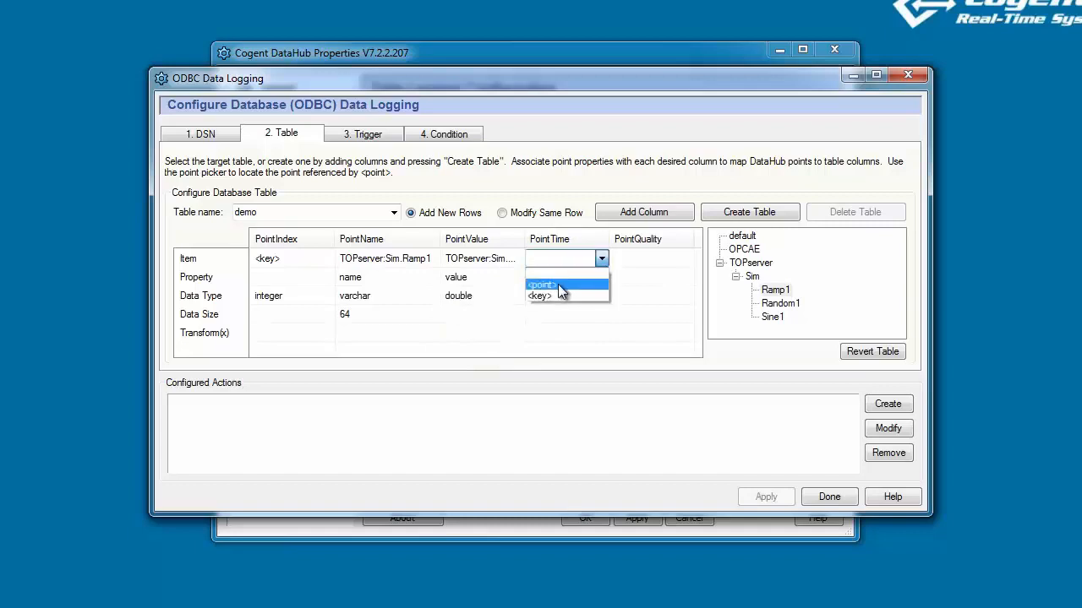
click(557, 283)
click(557, 281)
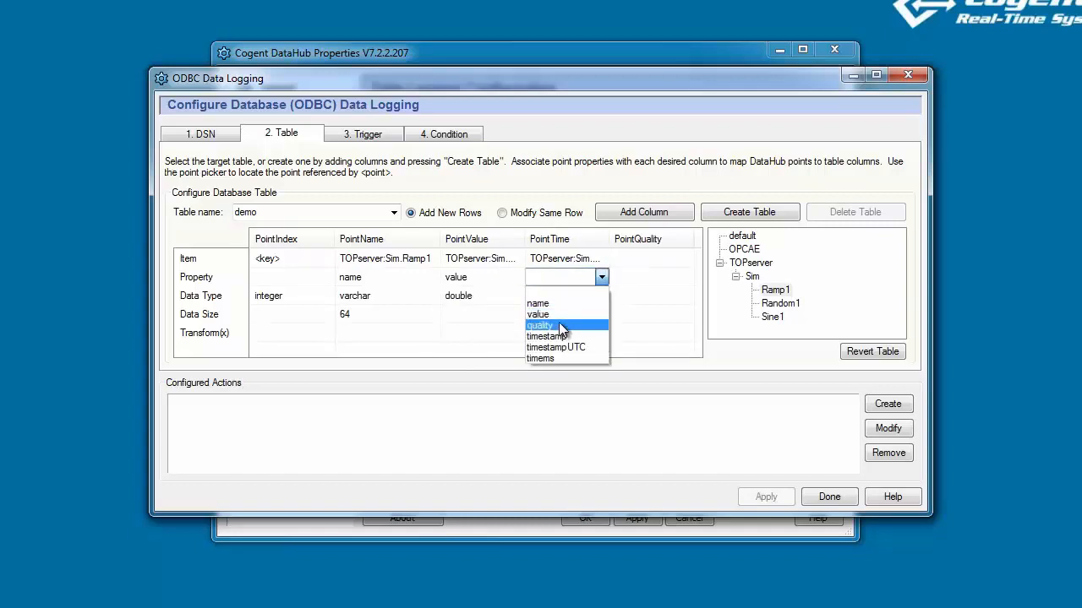
click(559, 336)
click(556, 299)
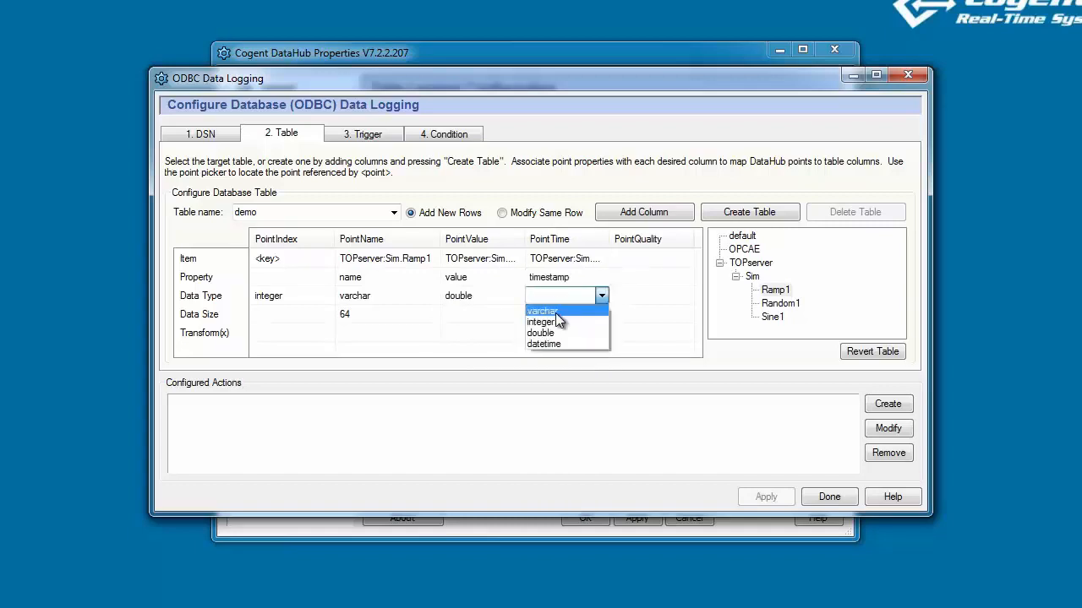
click(571, 345)
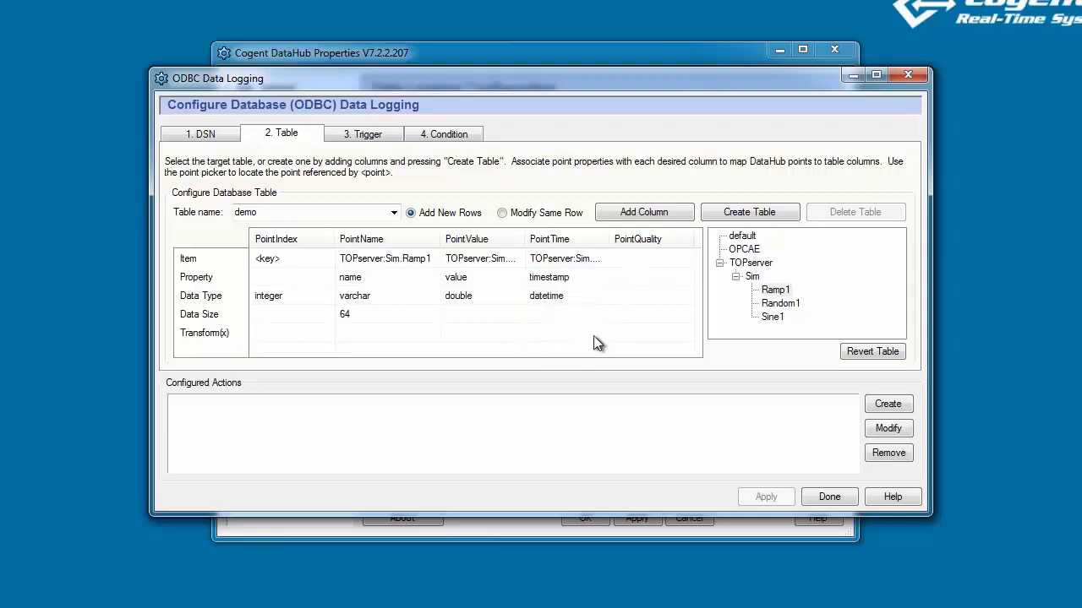
Map Ramp1's quality into the PointQuality column as varchar.
click(652, 262)
click(643, 284)
click(646, 279)
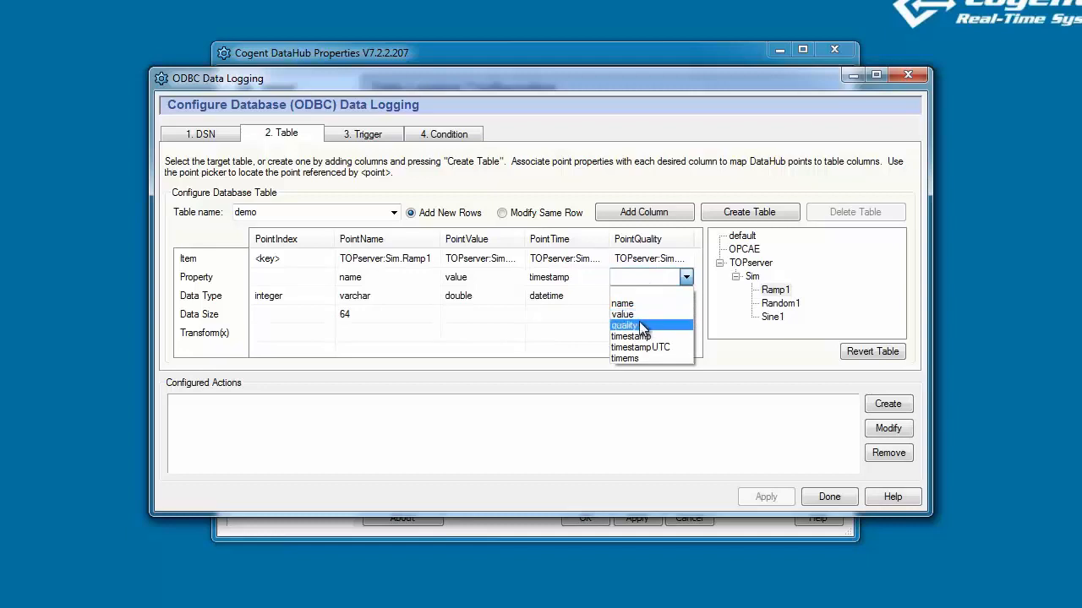
click(639, 323)
click(638, 292)
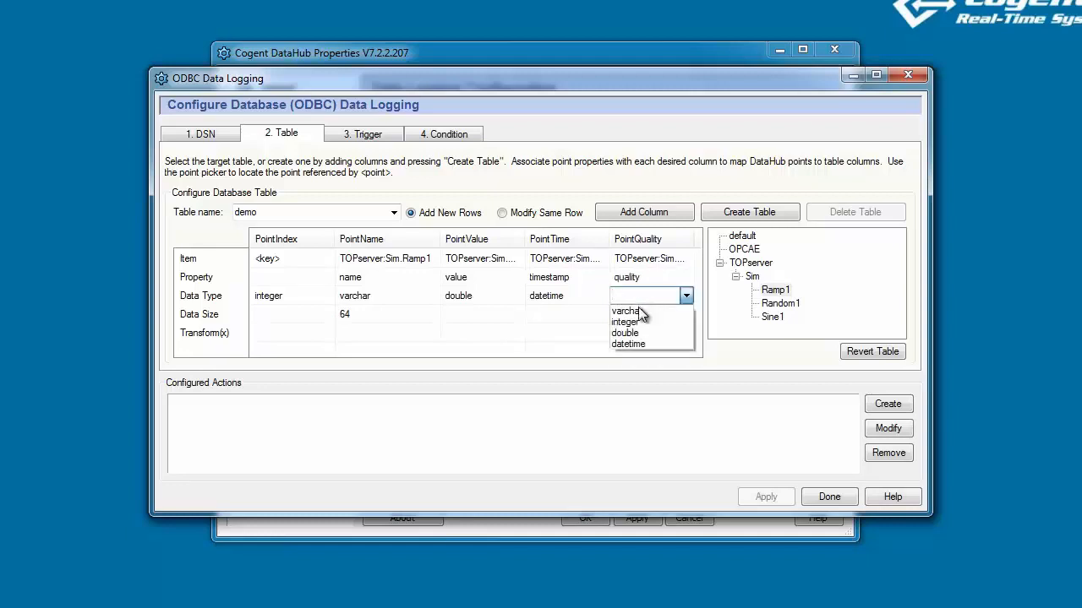
click(642, 313)
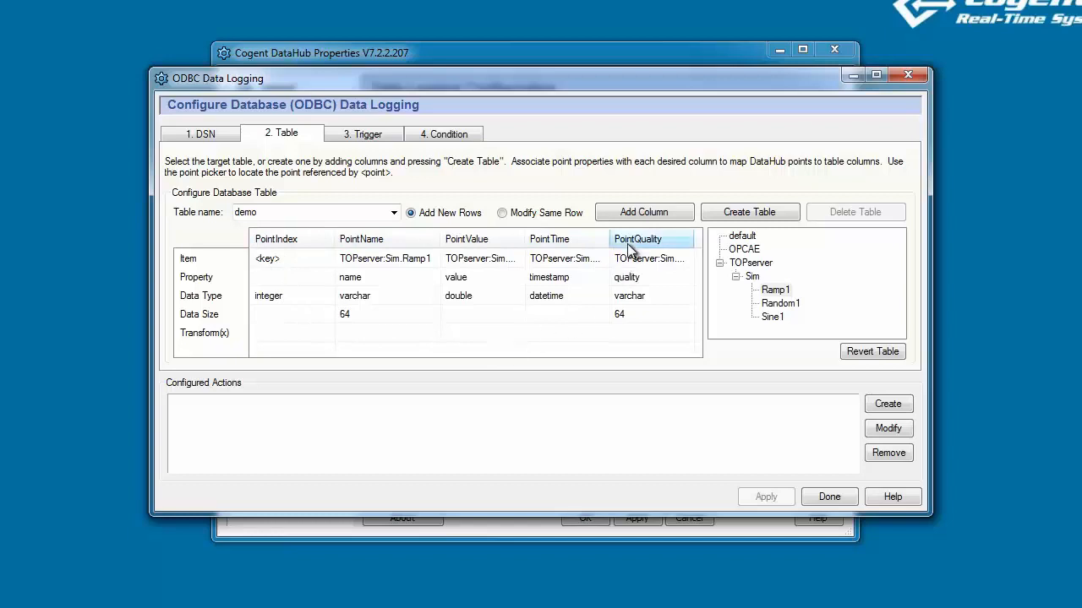
Create the demo table in MySQL and add a logging action for TOPserver:Sim.Ramp1 via MySQL_Cogent.
click(784, 220)
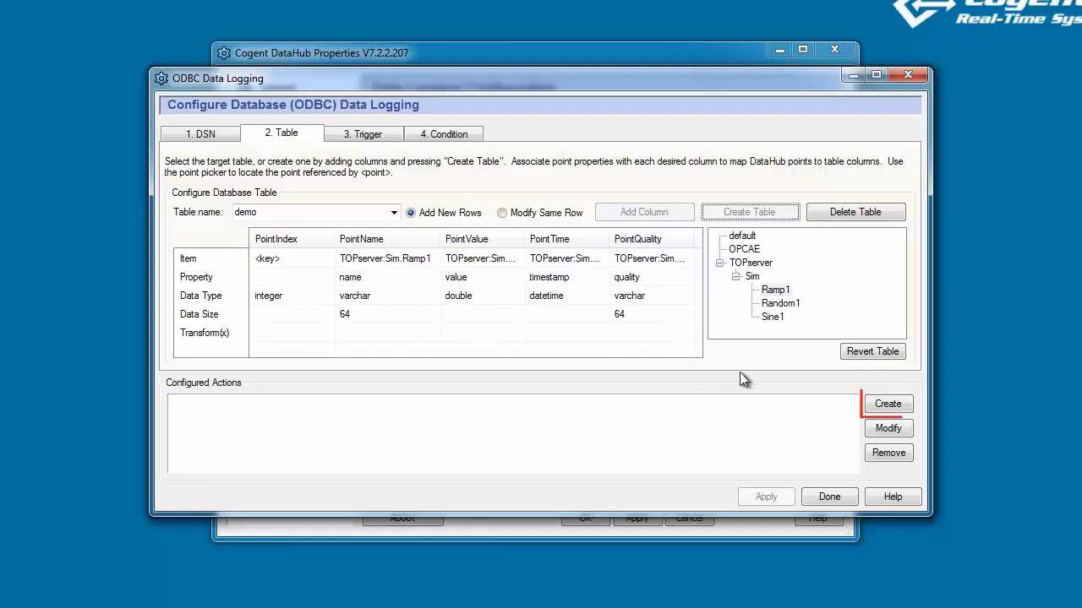
click(904, 408)
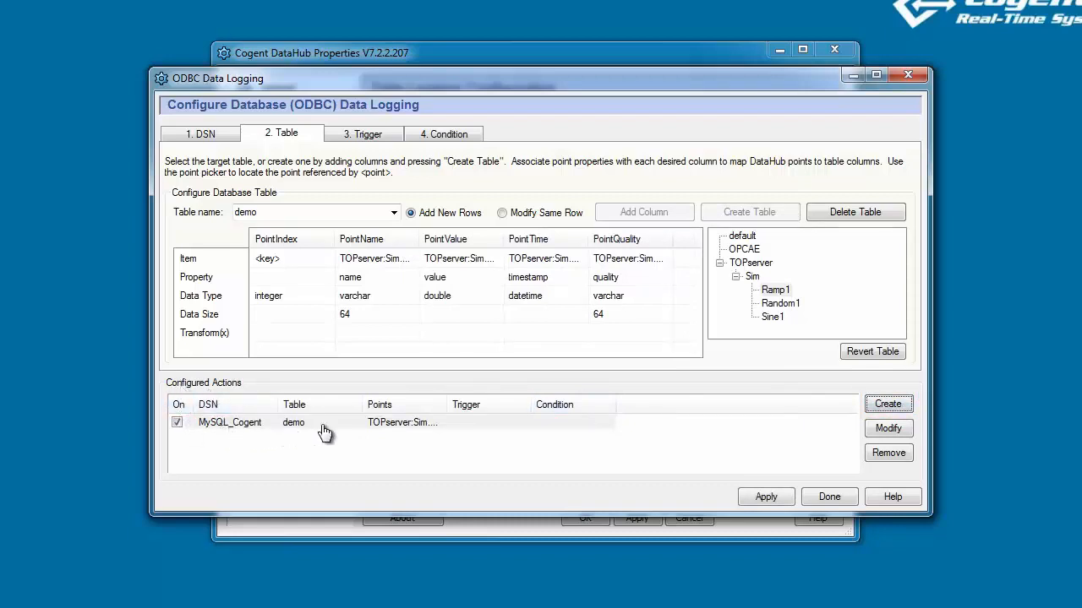
drag(444, 404, 476, 404)
click(422, 423)
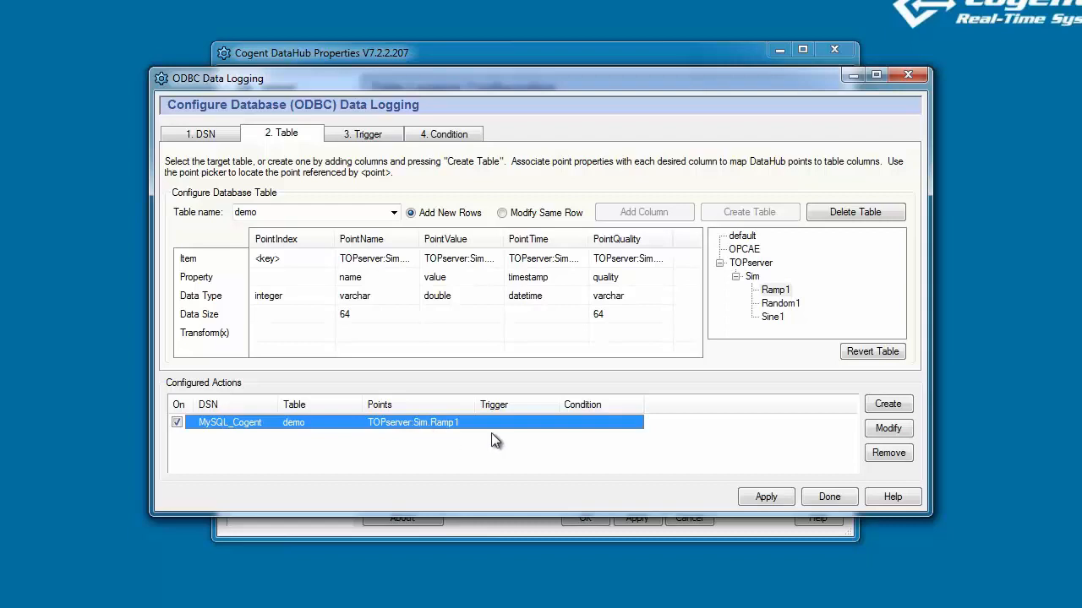
drag(560, 405, 582, 406)
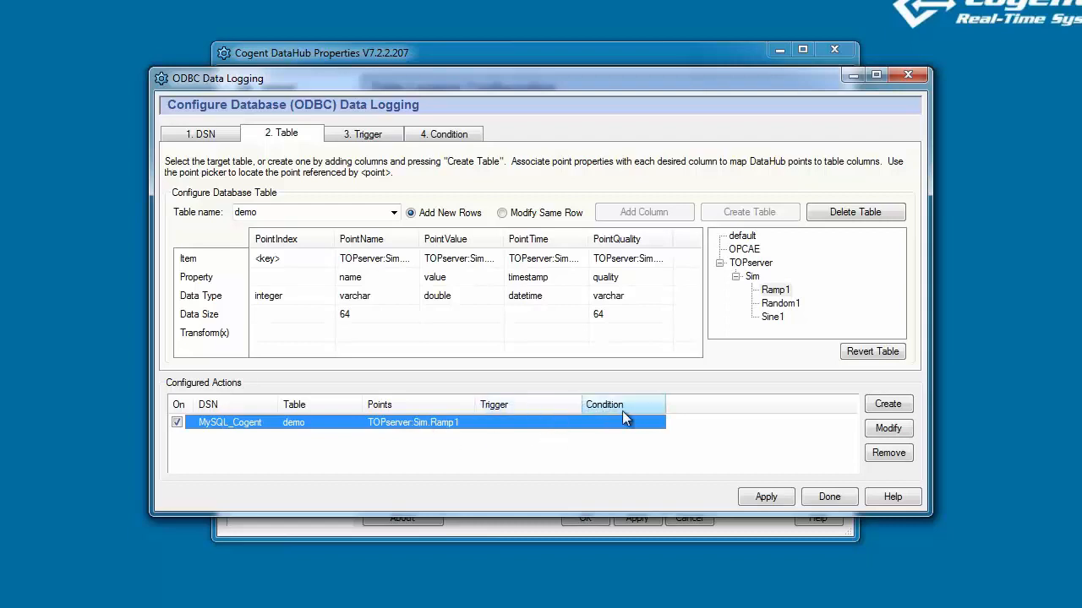
drag(664, 400, 684, 402)
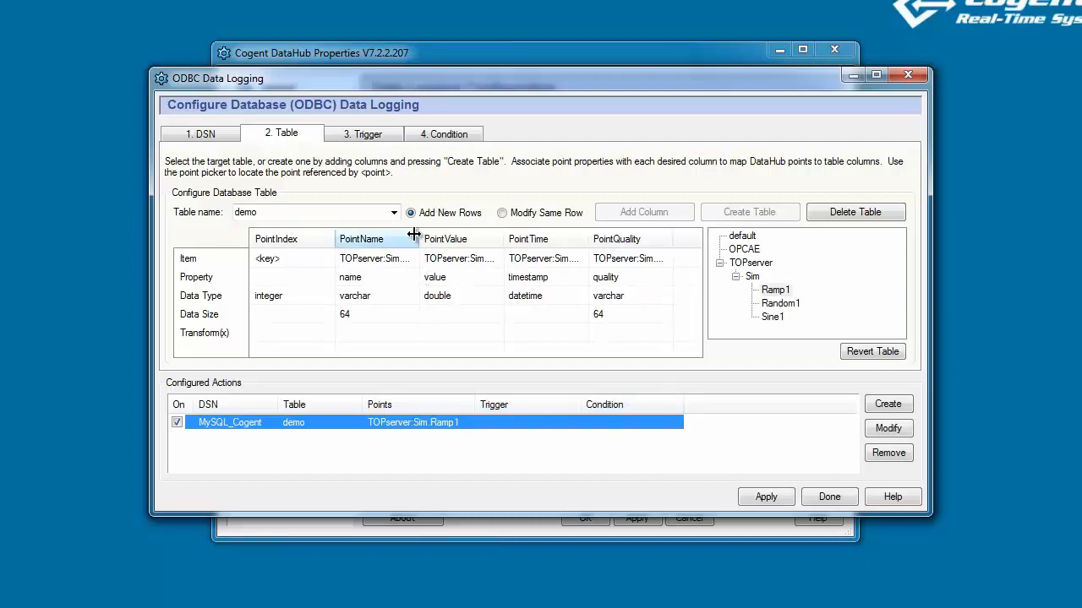
On the Trigger step, compare the timer options and choose the Point Change trigger.
click(391, 143)
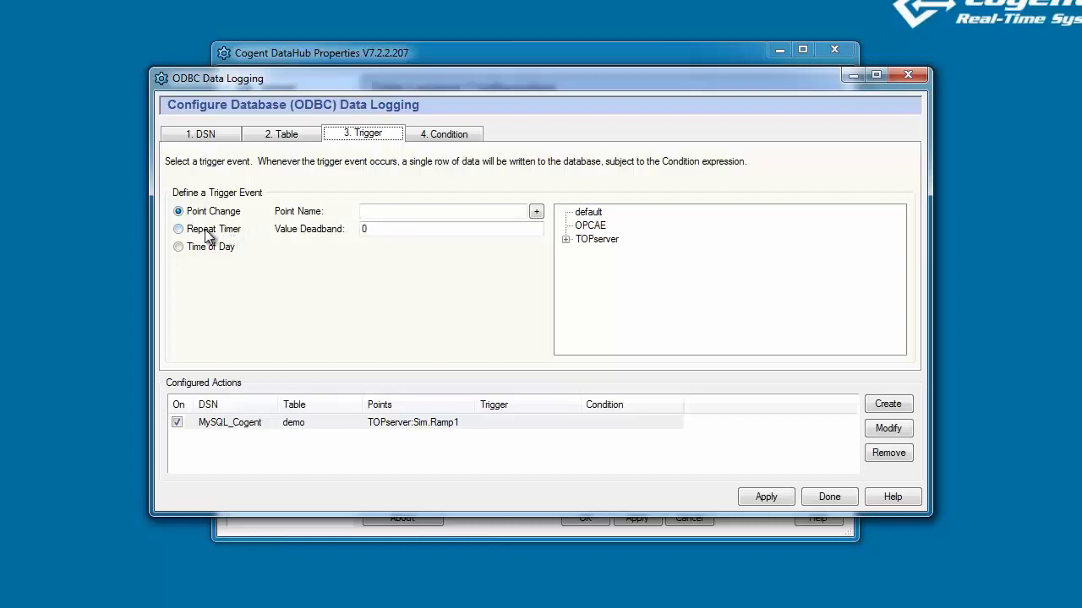
click(178, 229)
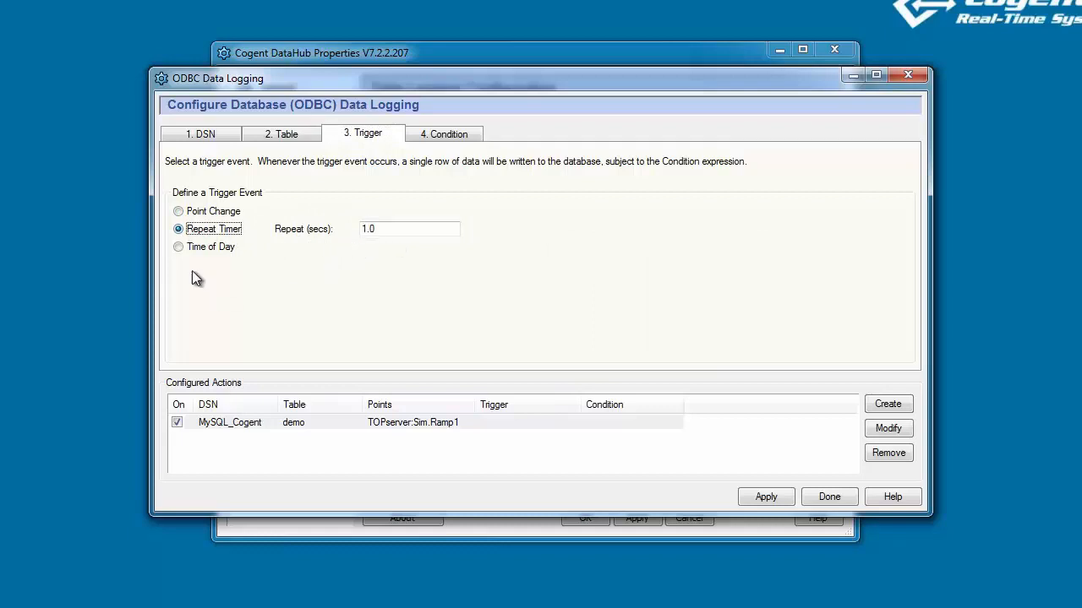
click(179, 247)
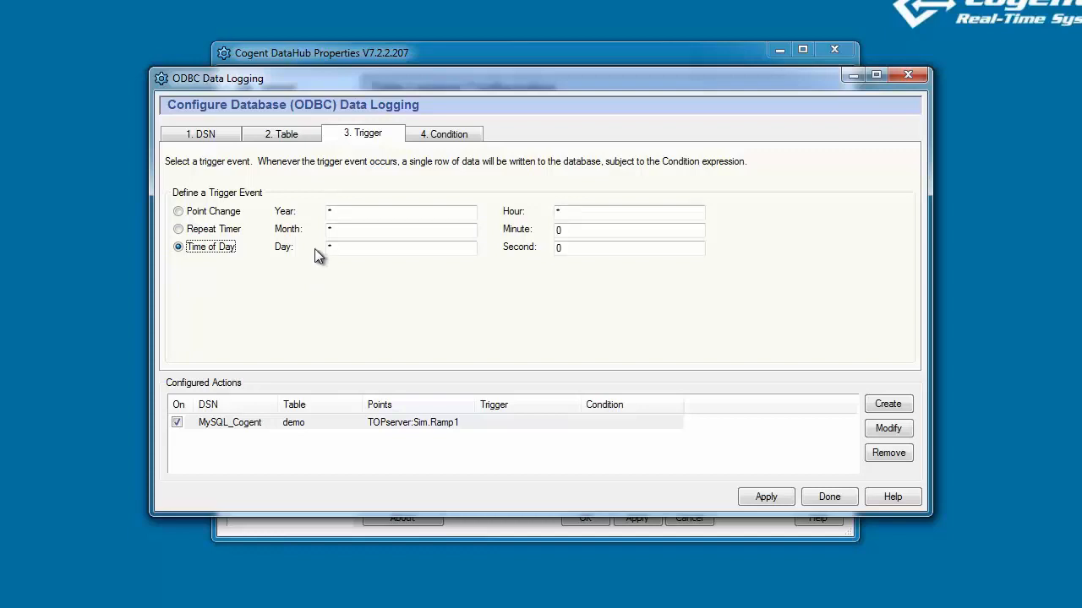
click(178, 211)
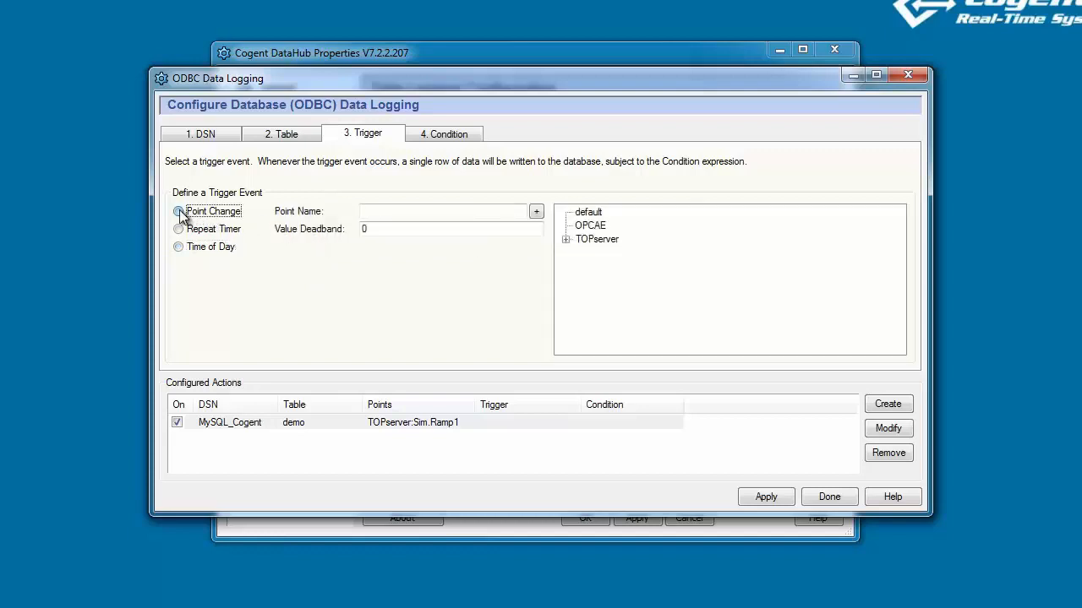
Set TOPserver:Sim.Random1 as the trigger point and apply it to the demo logging action.
click(565, 240)
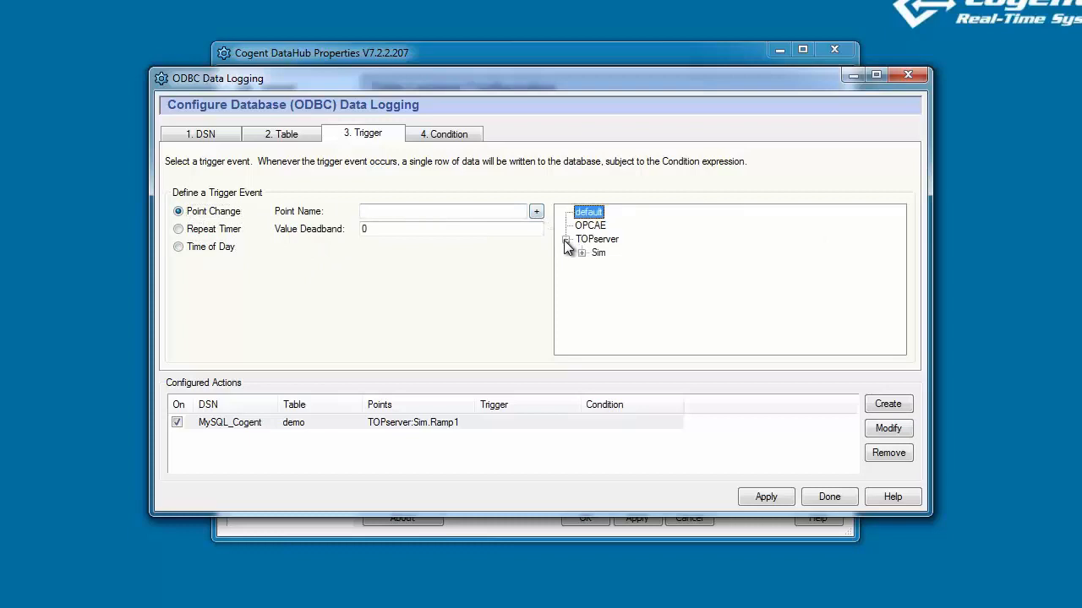
click(582, 254)
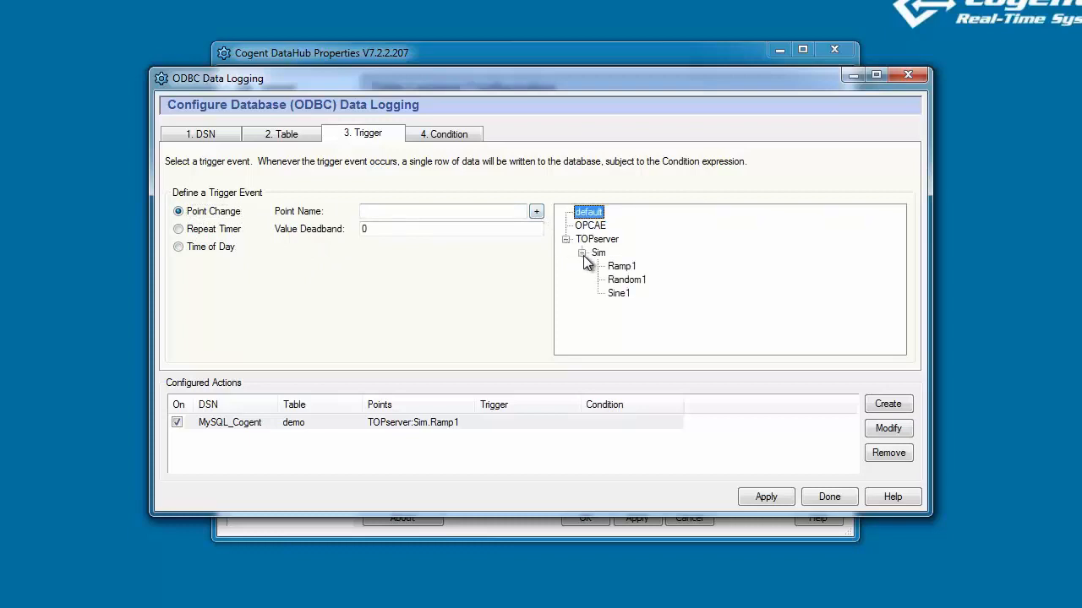
click(638, 284)
click(536, 211)
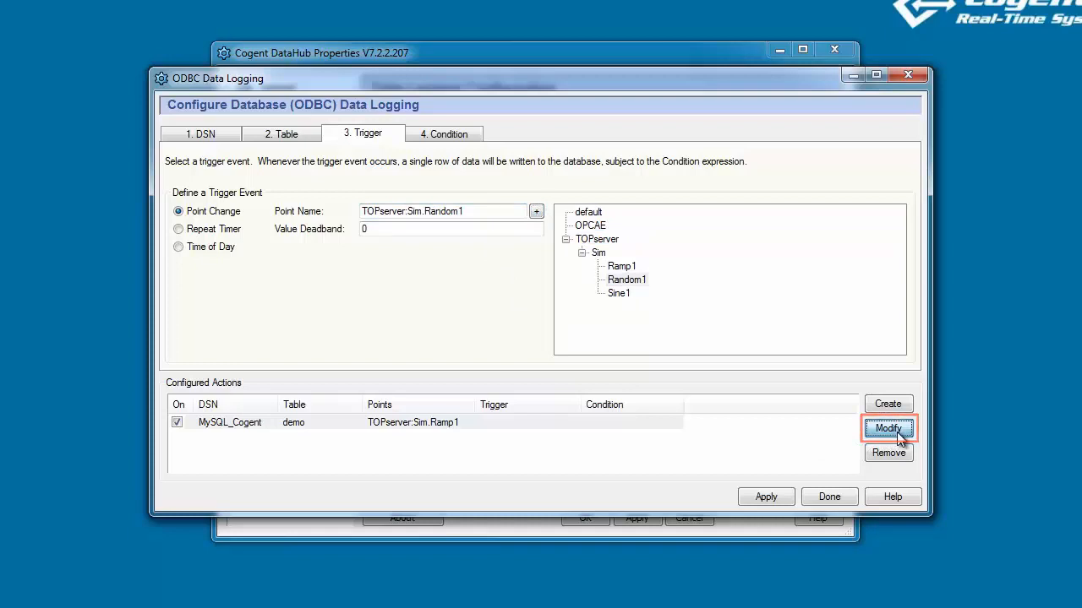
click(898, 436)
drag(582, 407, 594, 408)
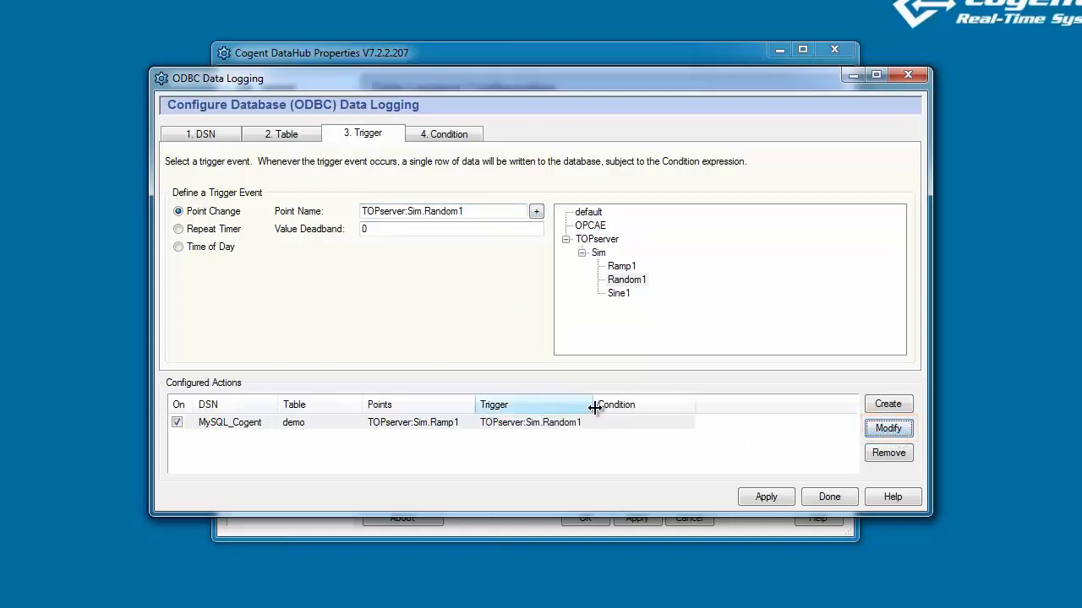
click(565, 435)
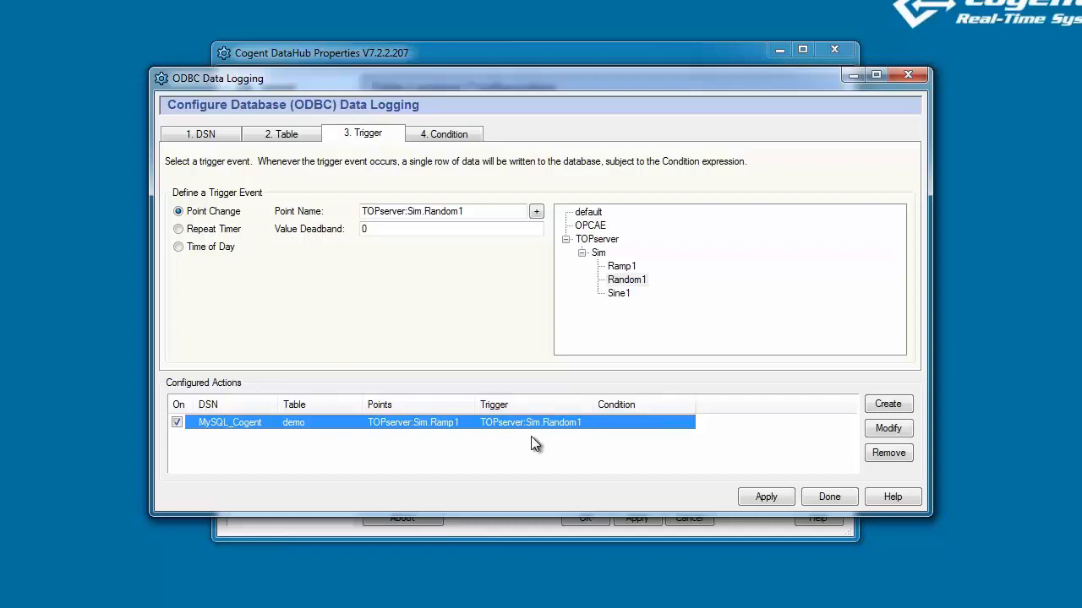
click(763, 497)
Enable the first condition row and insert $TOPserver:Sim.Sine1 as its point.
click(473, 140)
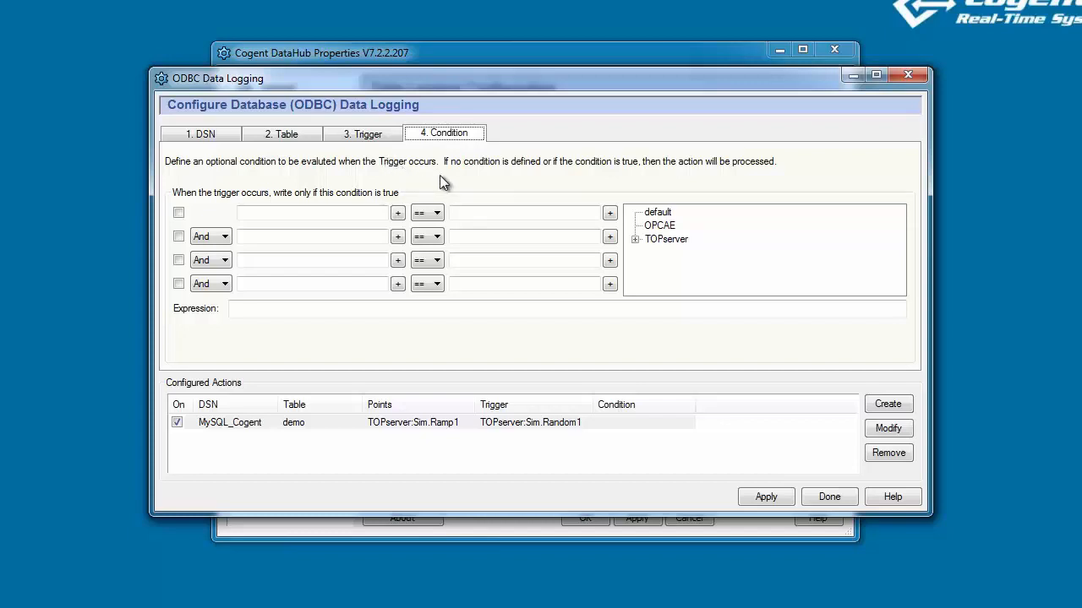
click(180, 213)
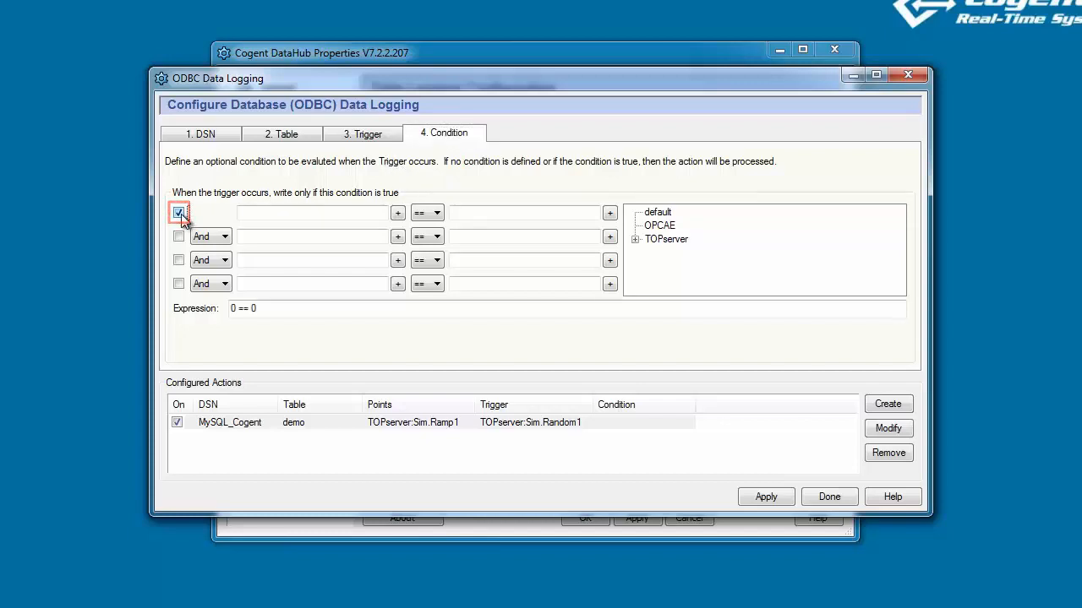
click(636, 239)
click(652, 252)
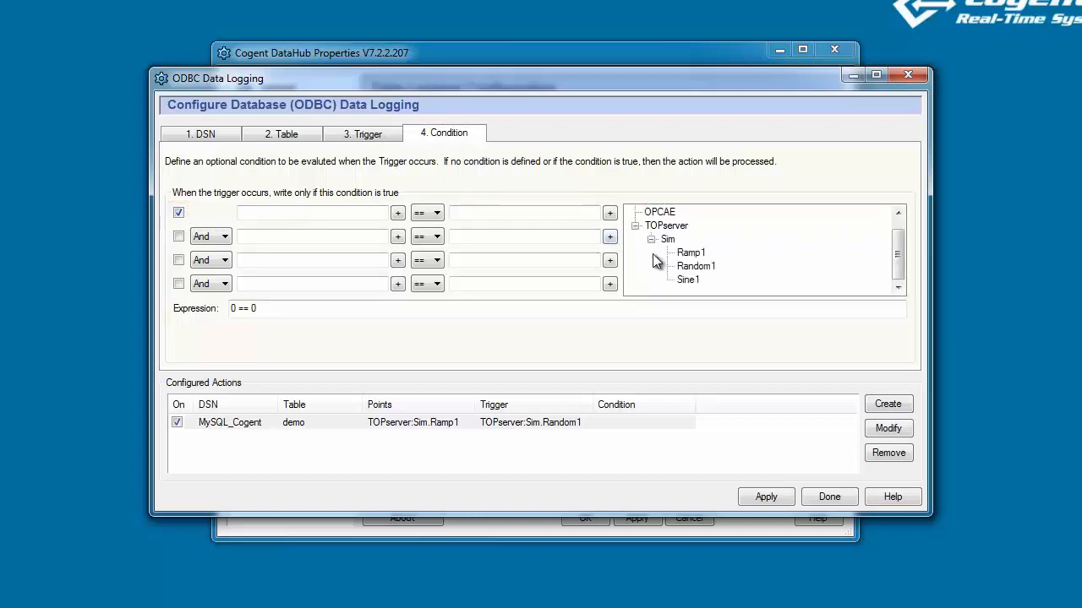
click(688, 282)
click(398, 214)
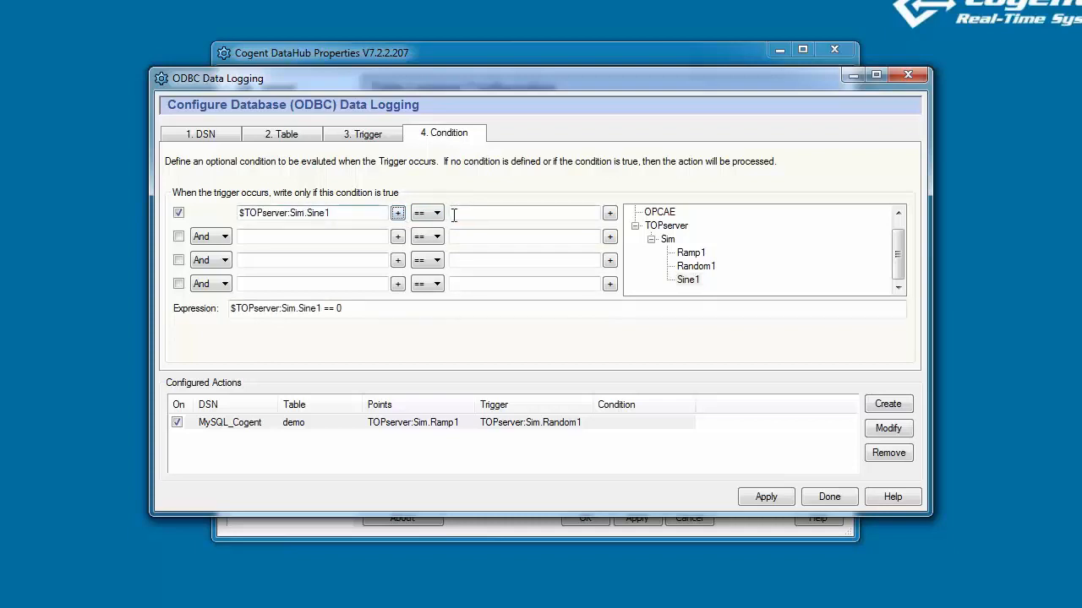
Complete the condition as Sine1 > 35 and save it to the logging action.
click(436, 216)
click(424, 272)
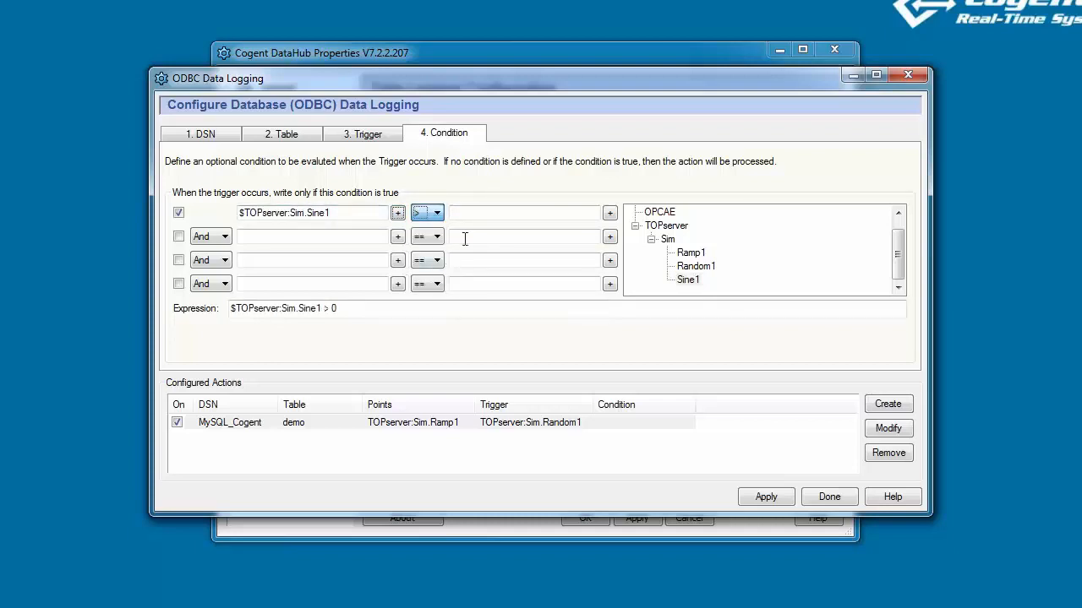
click(479, 213)
text(35)
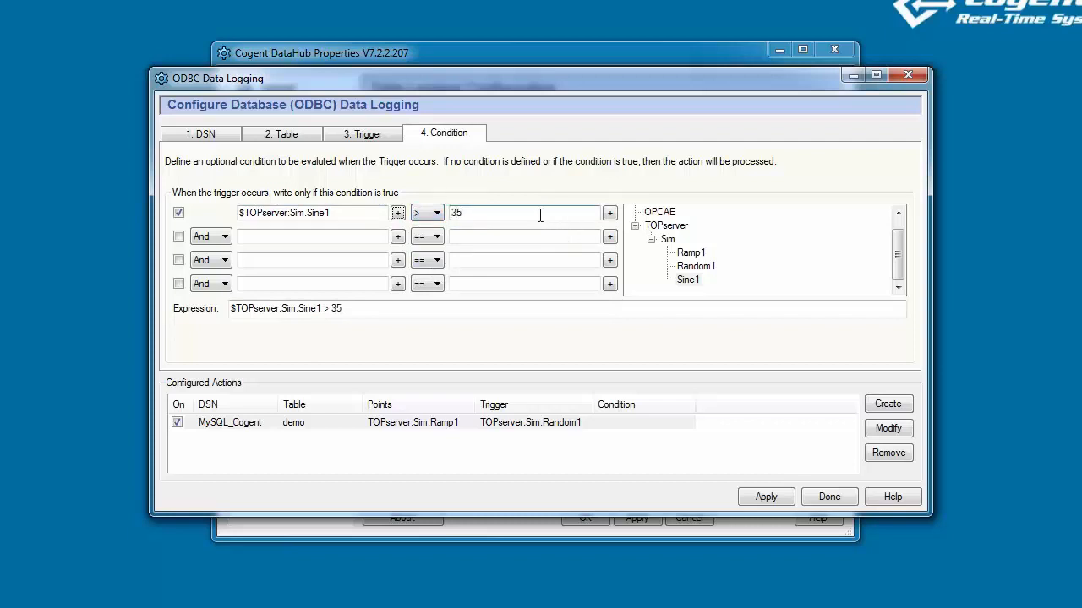
click(888, 428)
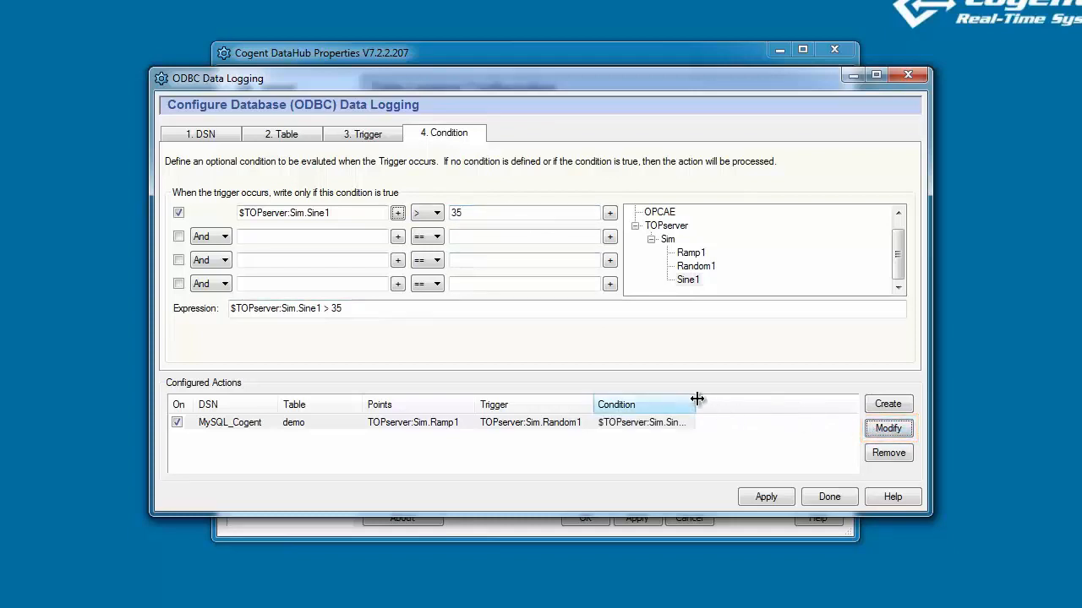
drag(695, 402, 733, 402)
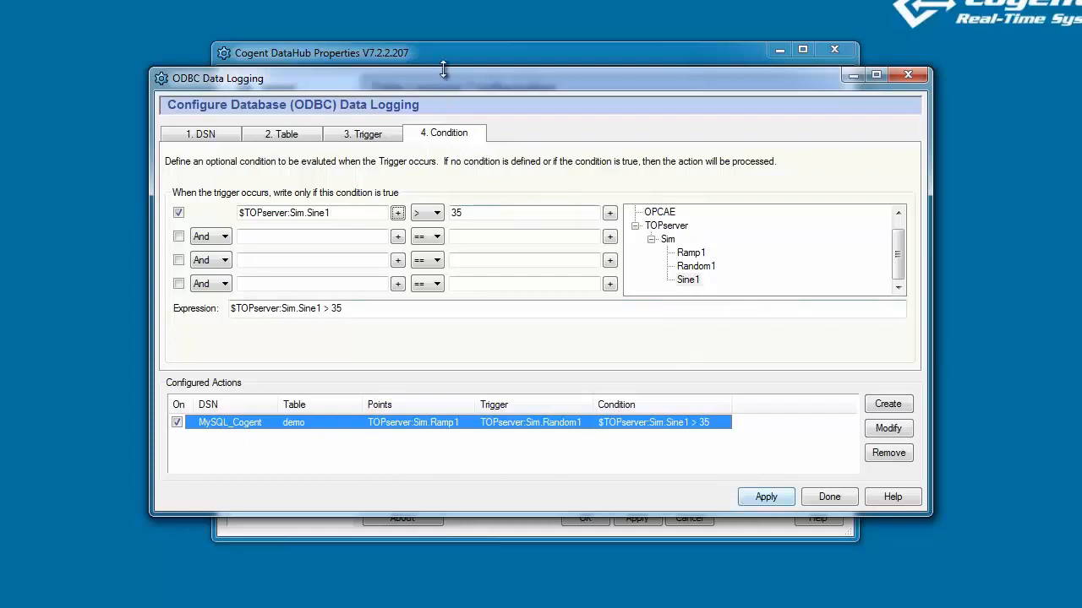
Enable 'Show diagnostics in the script log' in Data Logging Configuration and apply it.
click(468, 55)
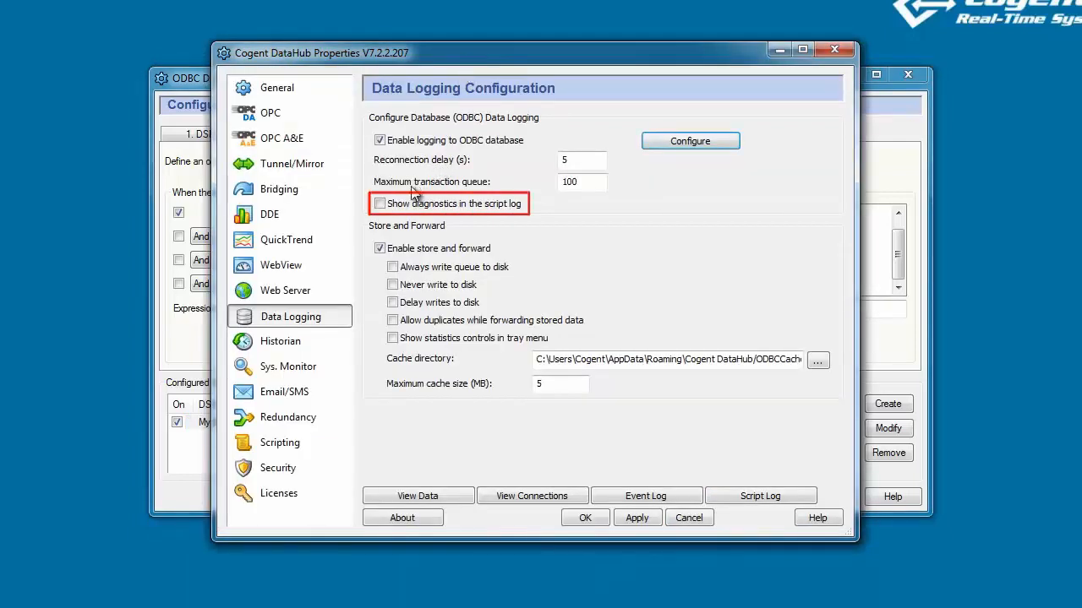
click(380, 204)
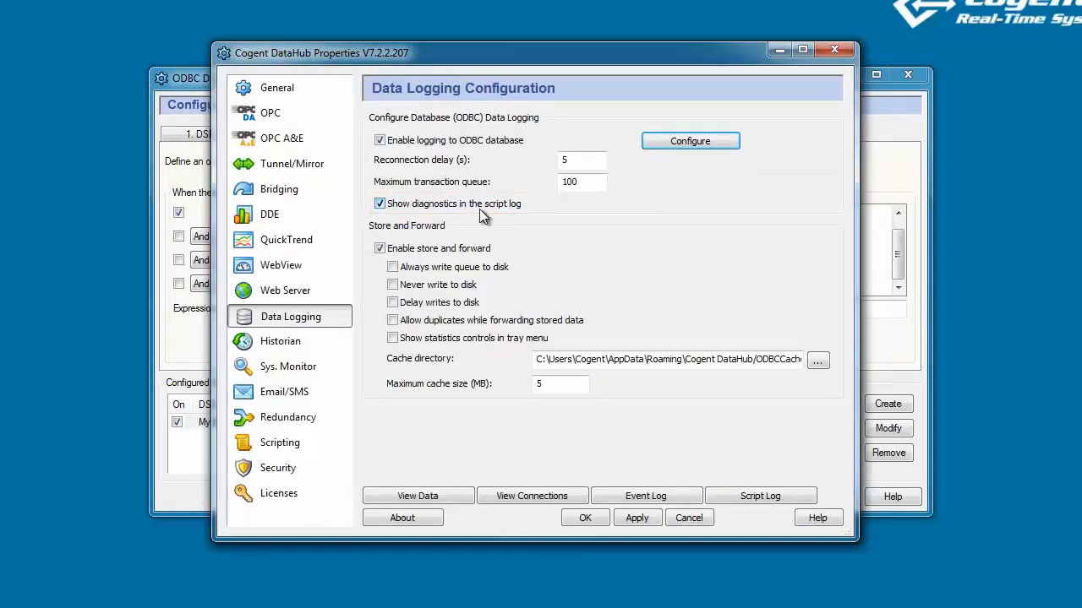
click(636, 514)
Open the Script Log, apply the ODBC logging action, and watch inserts into demo.
click(737, 497)
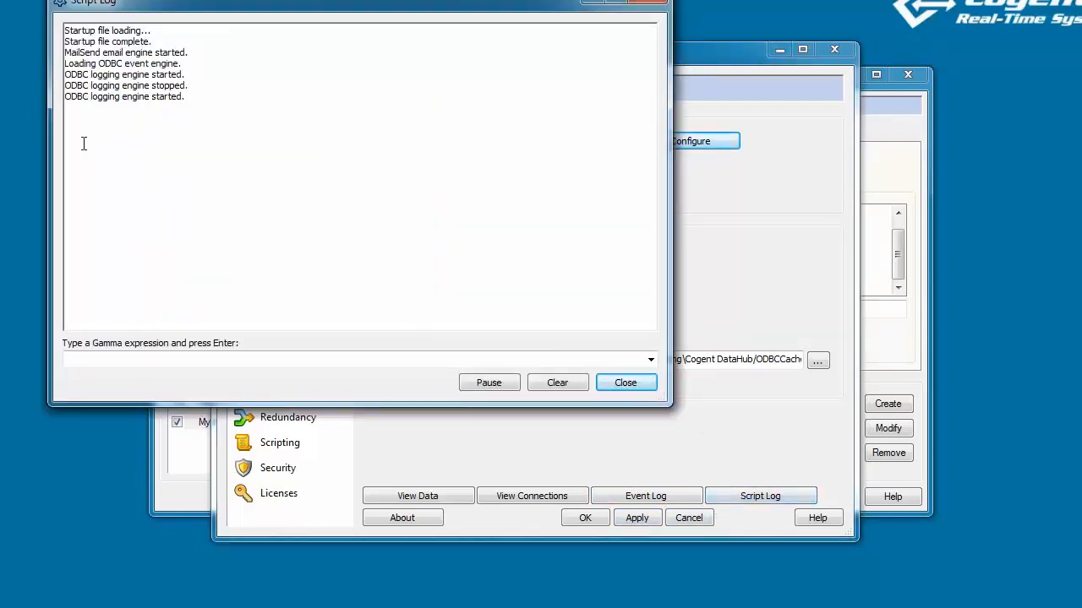
click(170, 495)
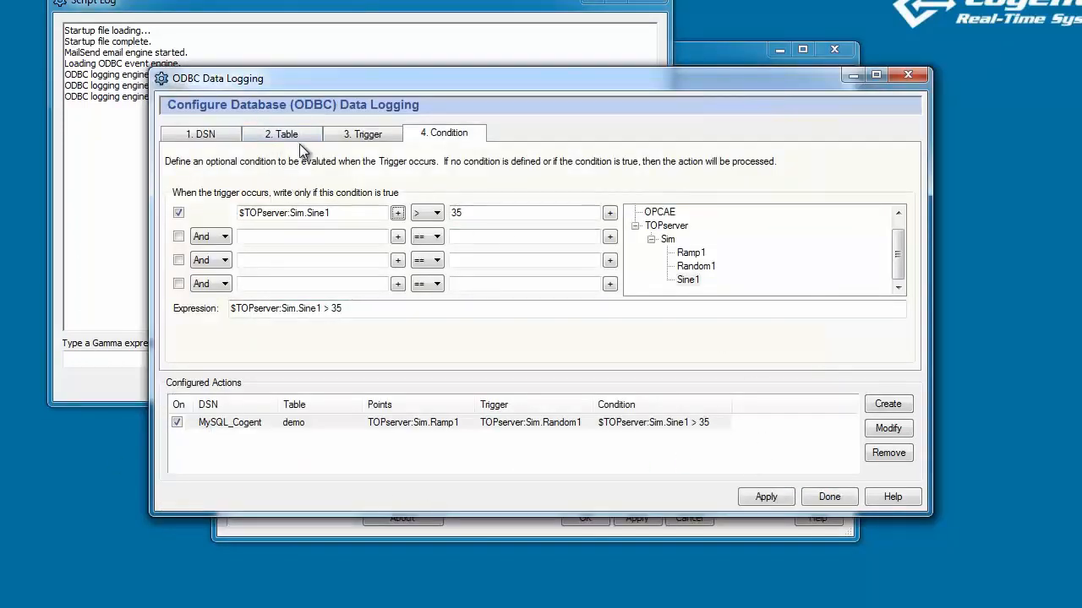
click(786, 497)
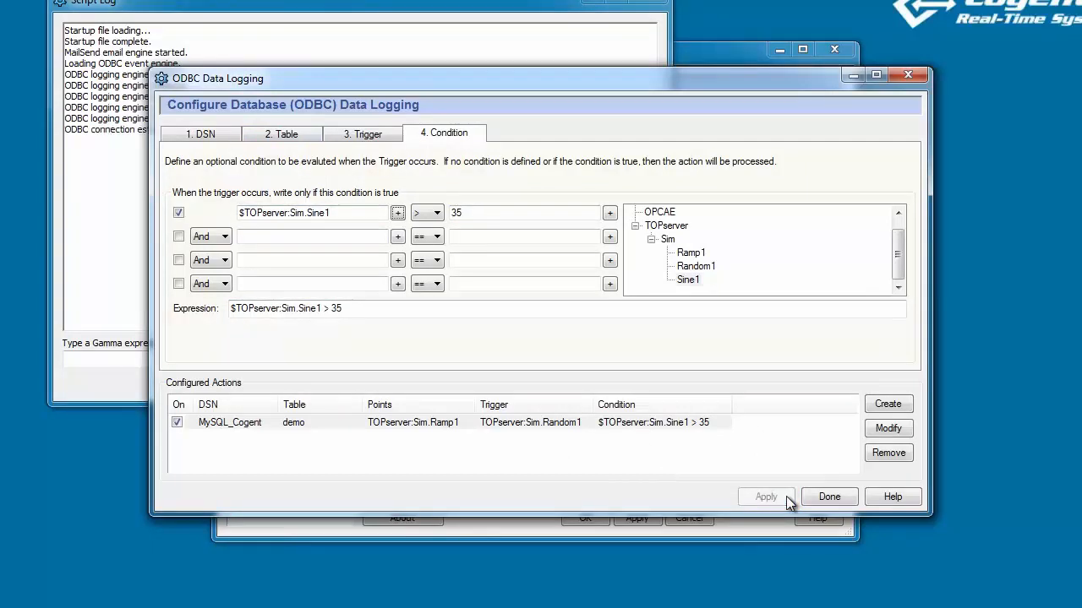
click(86, 383)
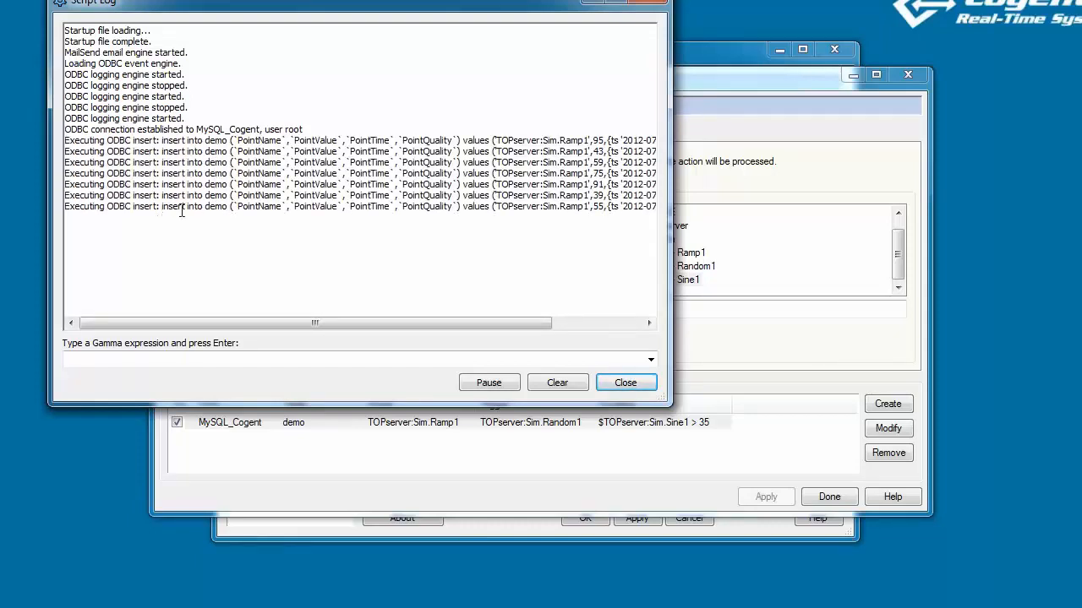
View live Ramp1, Random1 and Sine1 values under TOPserver > Sim, then launch MySQL Workbench.
click(375, 529)
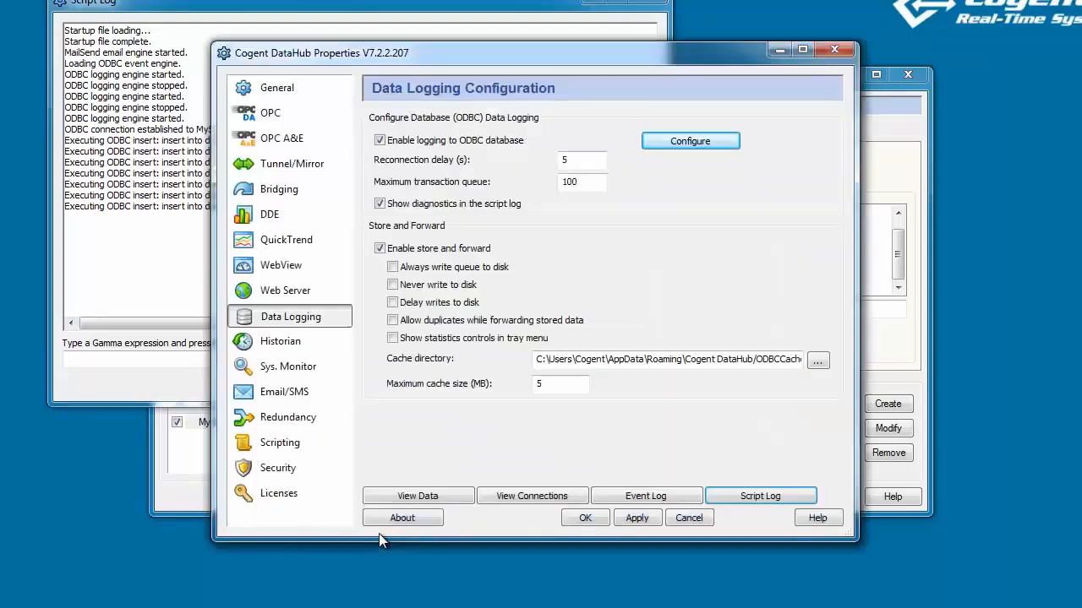
click(417, 498)
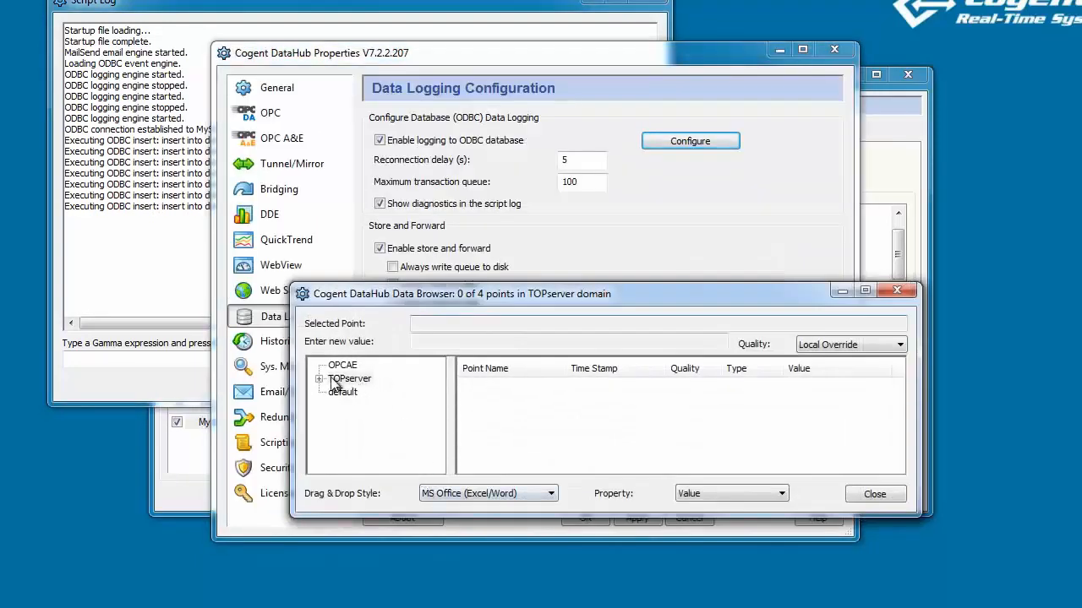
double_click(339, 381)
click(349, 393)
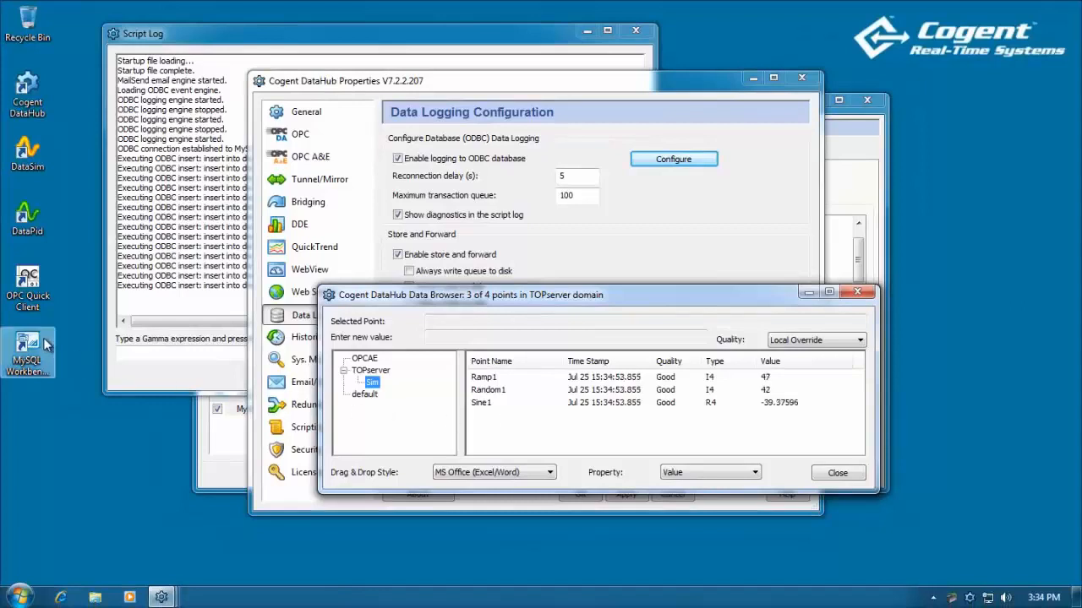
click(31, 342)
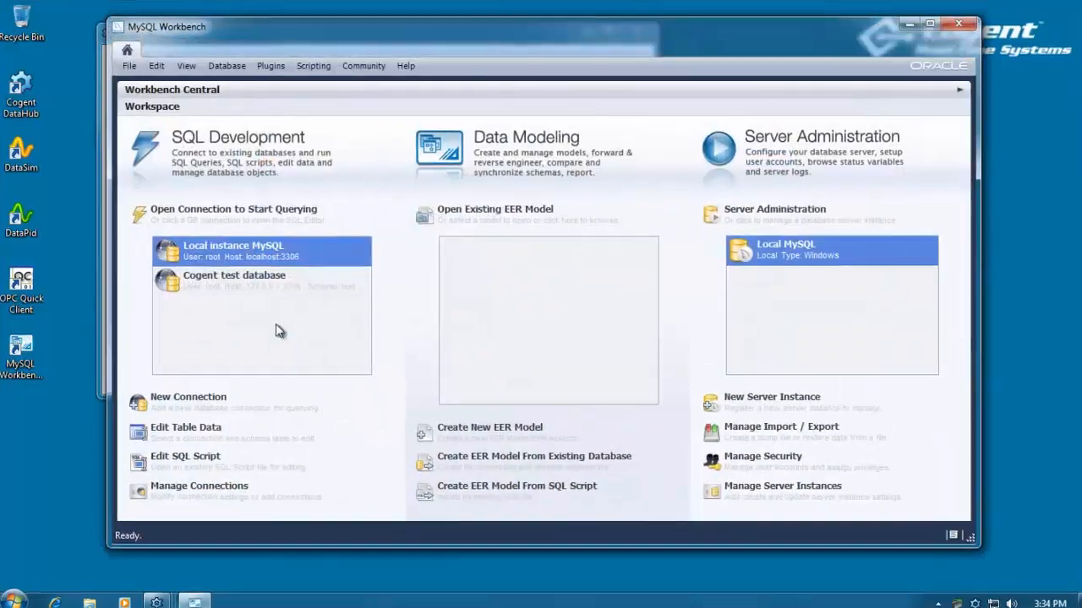
Connect to the Cogent test database and expand the test schema's Tables.
click(235, 298)
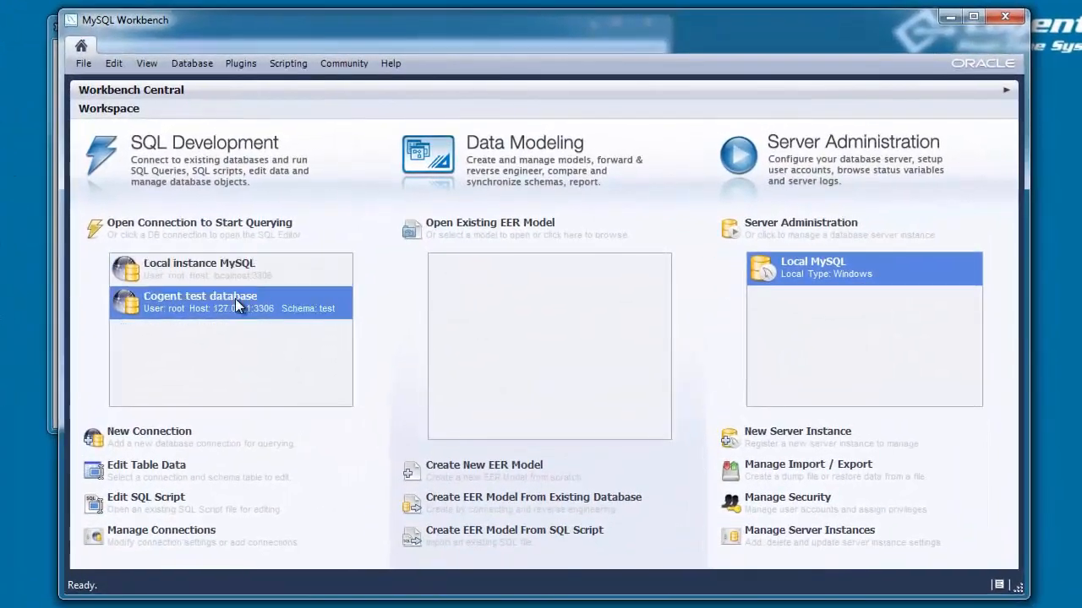
double_click(234, 298)
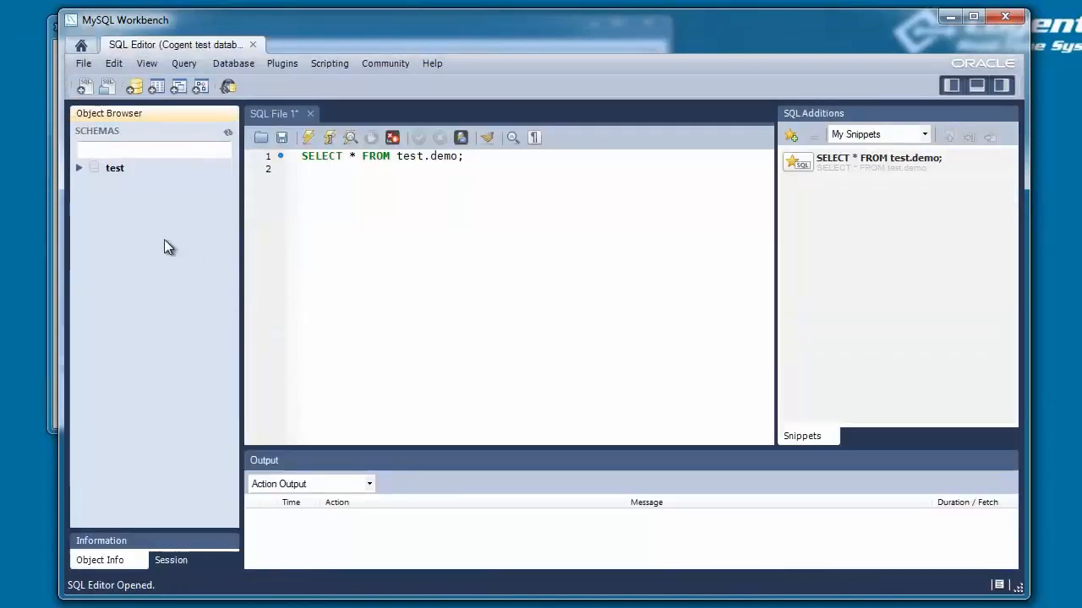
click(76, 171)
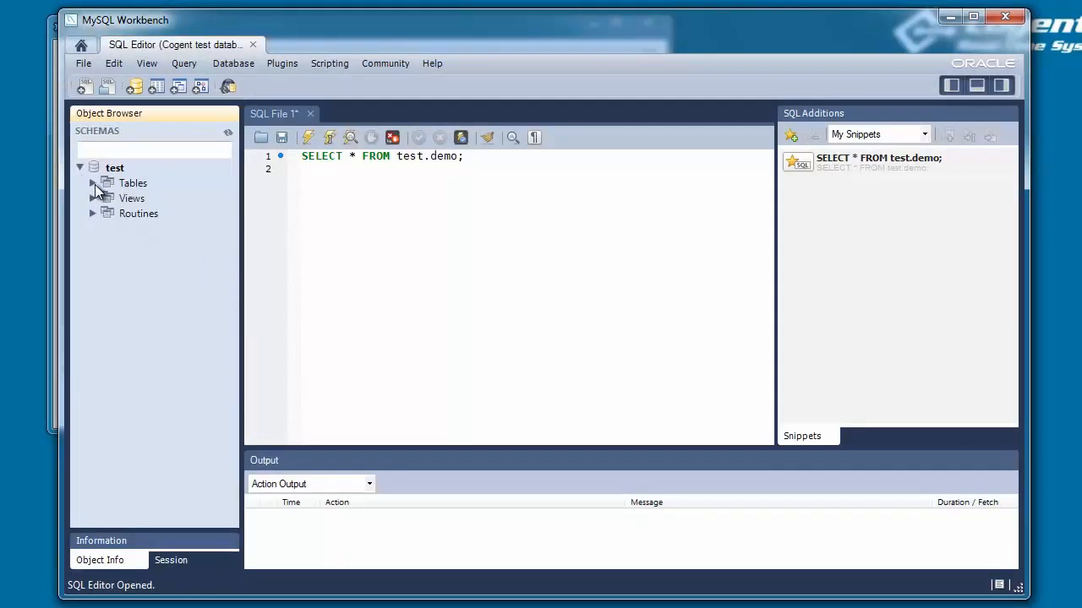
click(94, 183)
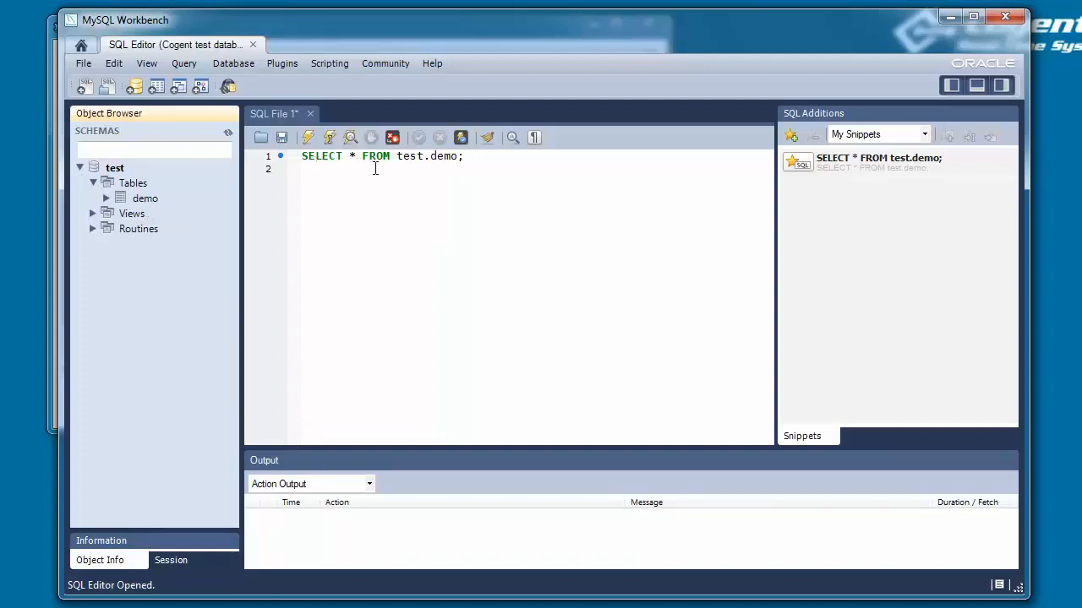
Run SELECT * FROM test.demo twice to confirm logged rows grow from 21 to 28.
click(309, 139)
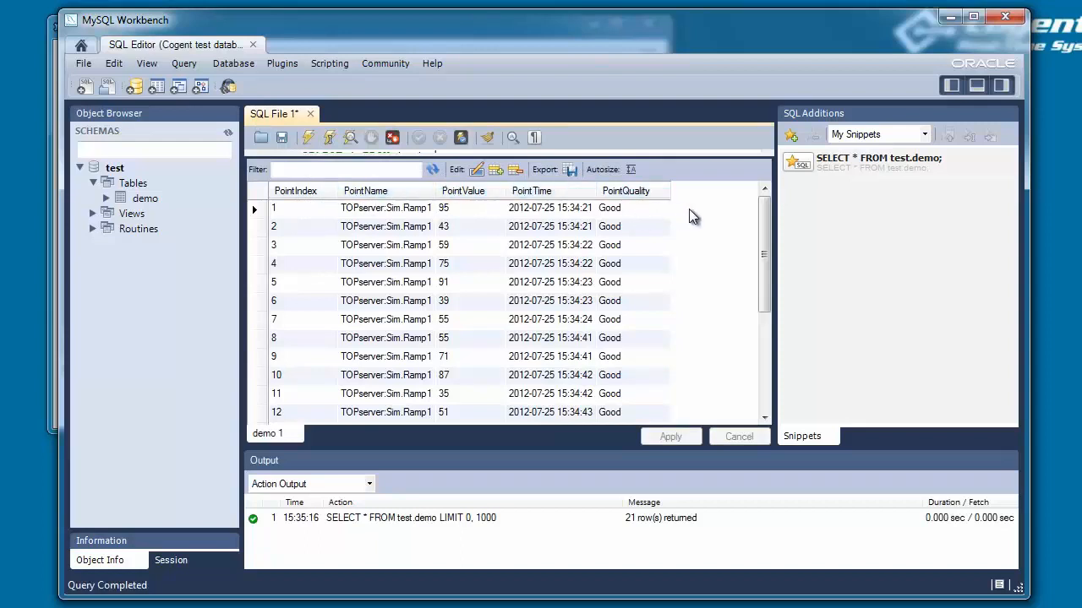
drag(764, 218, 766, 354)
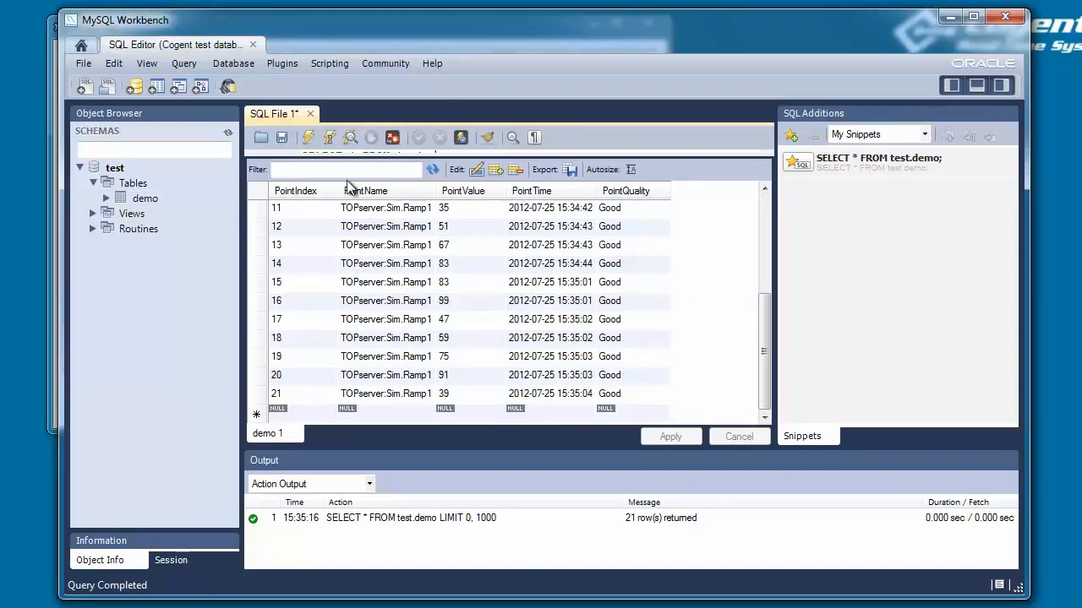
click(309, 138)
drag(763, 216, 770, 339)
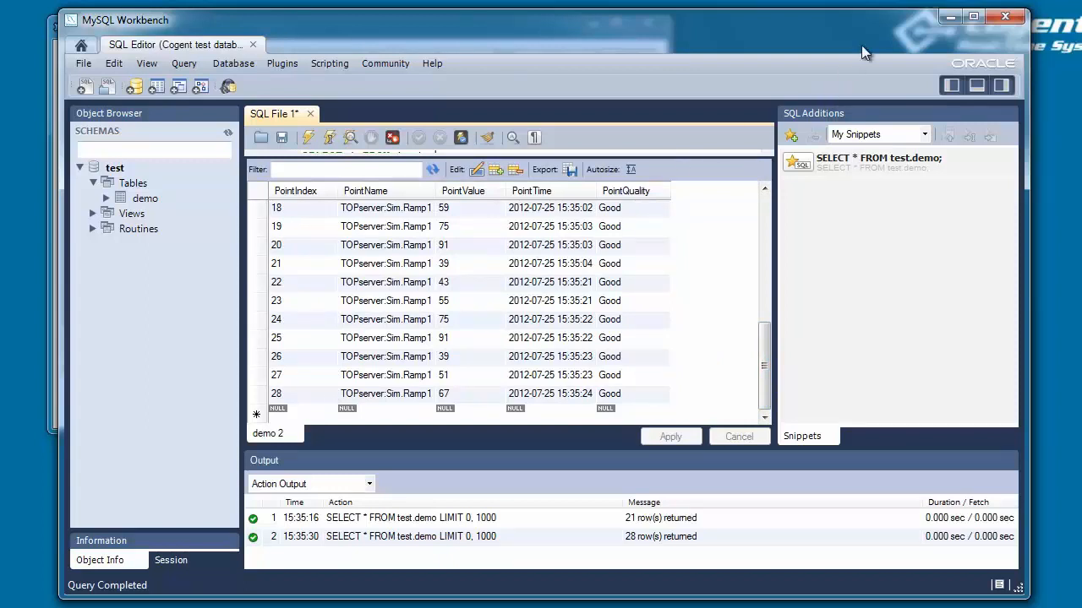
click(948, 17)
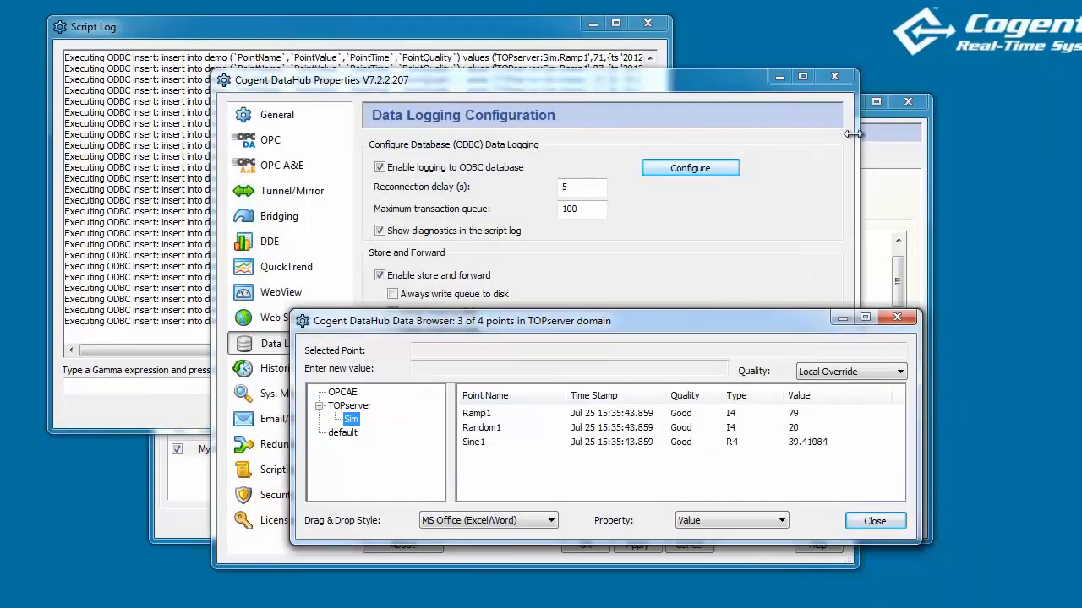
Bring back the ODBC Data Logging window showing the $TOPserver:Sim.Sine1 > 35 condition.
click(896, 163)
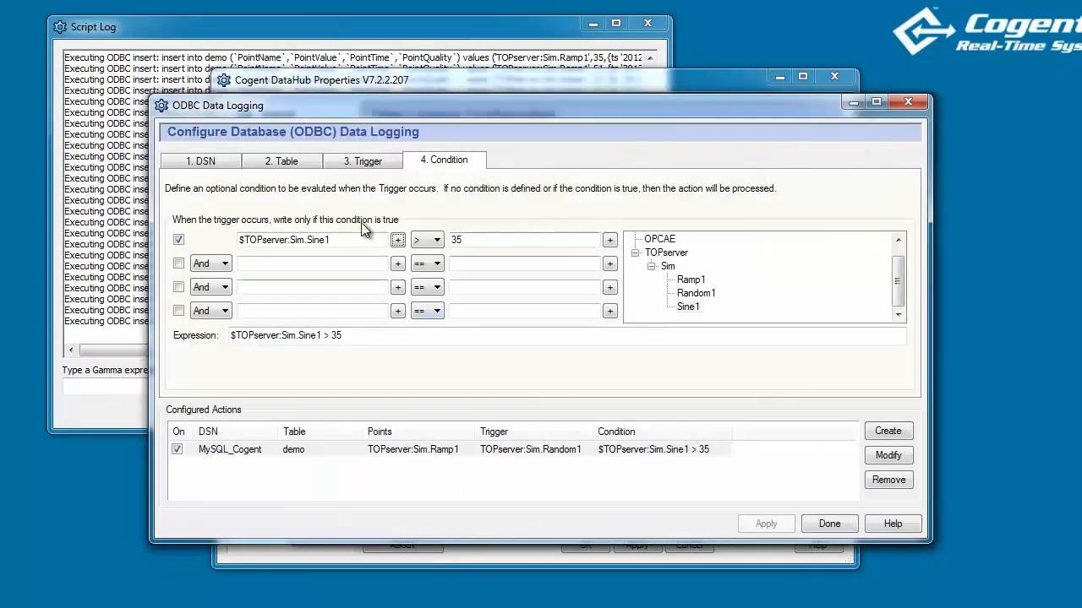